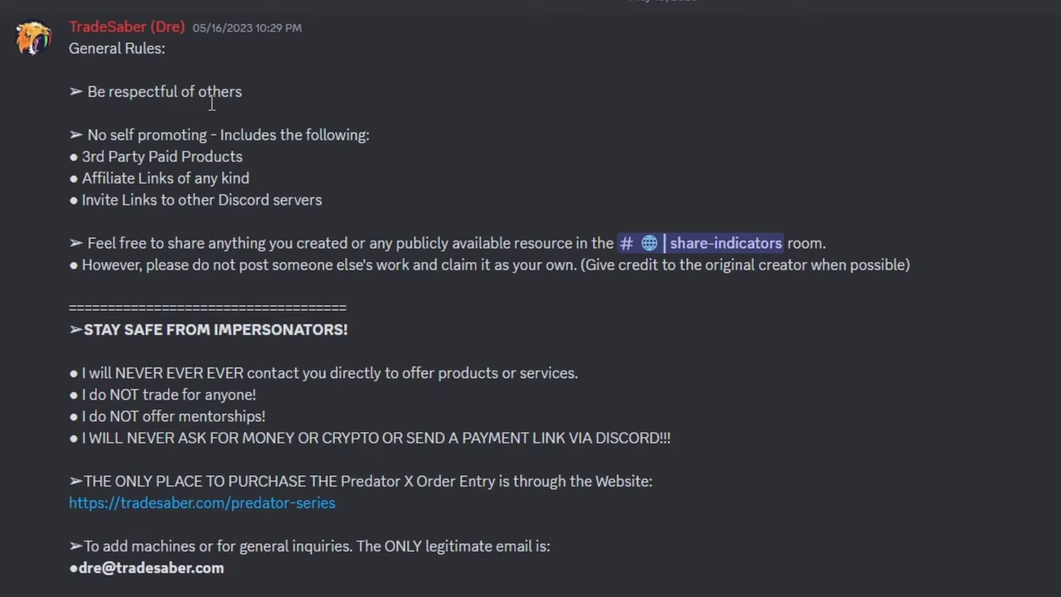
Step: Skim the server's safety rules, open the predator-info channel and find the post offering PredatorXOrderEntry_V2.0.2.zip
scroll(198, 159, down, 3)
scroll(198, 158, down, 1)
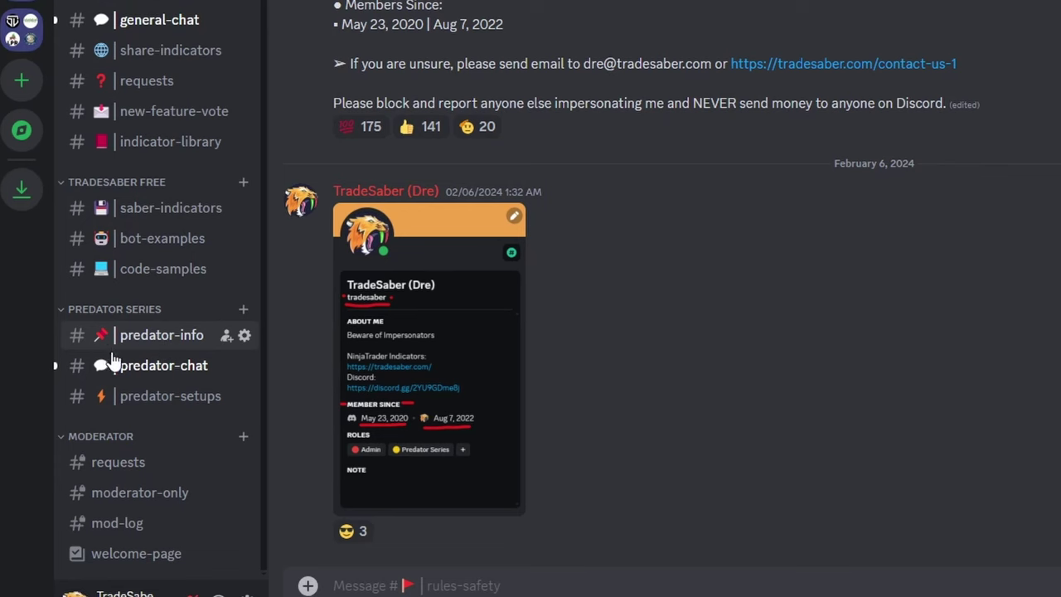
click(161, 341)
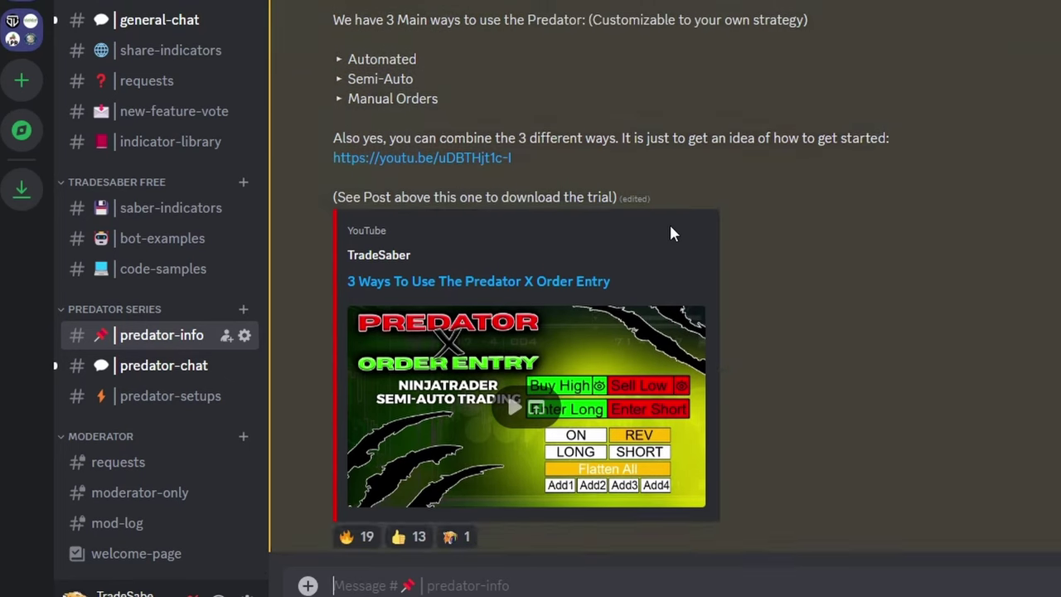
scroll(669, 228, up, 3)
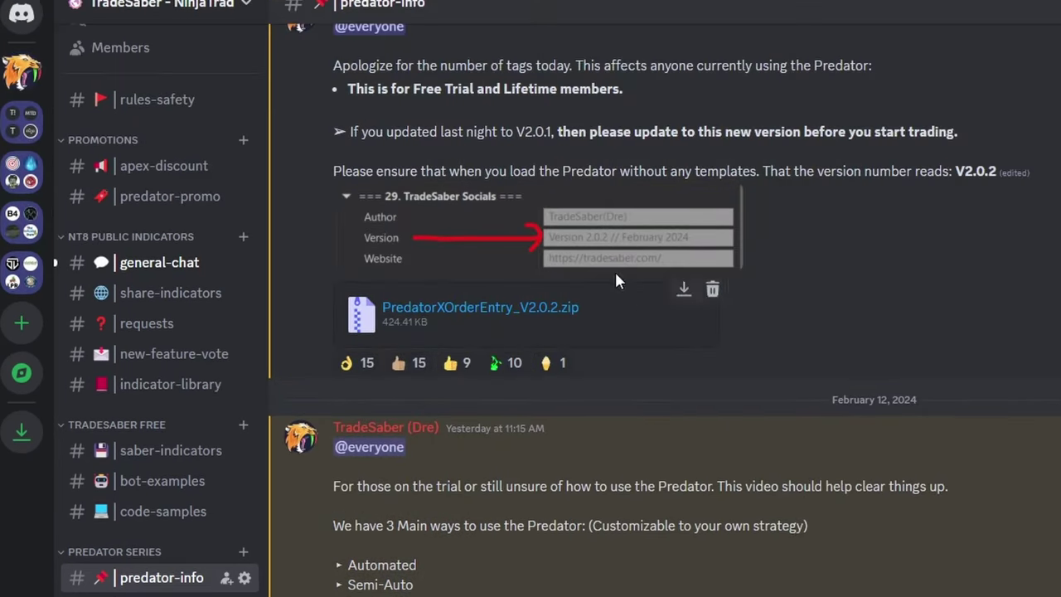
scroll(549, 104, up, 2)
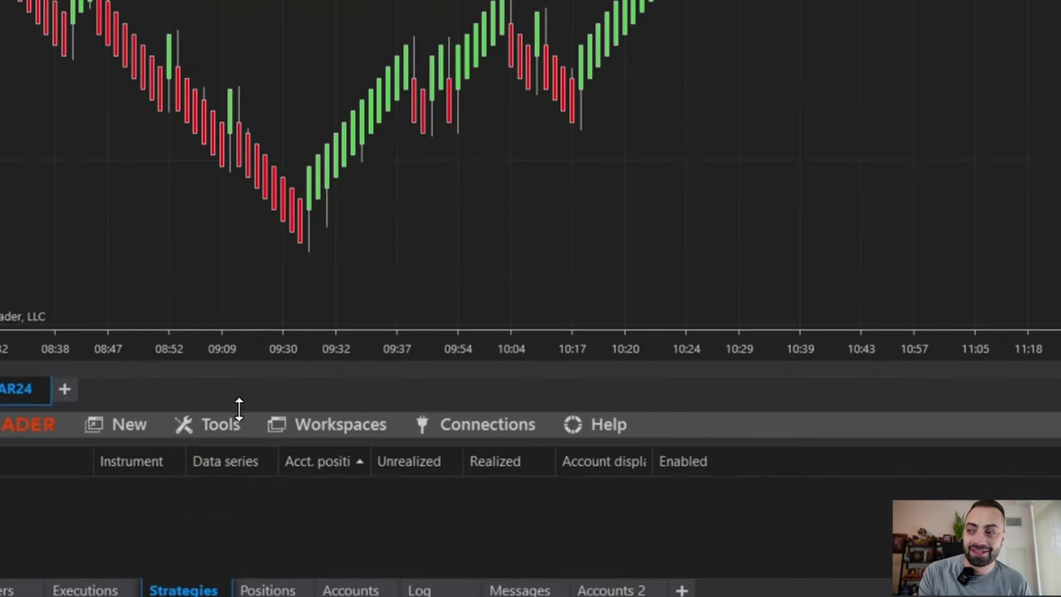
Step: In NinjaTrader, import the PredatorXOrderEntry_V2.0.2 archive from the Desktop's Predator folder as a NinjaScript add-on
click(223, 427)
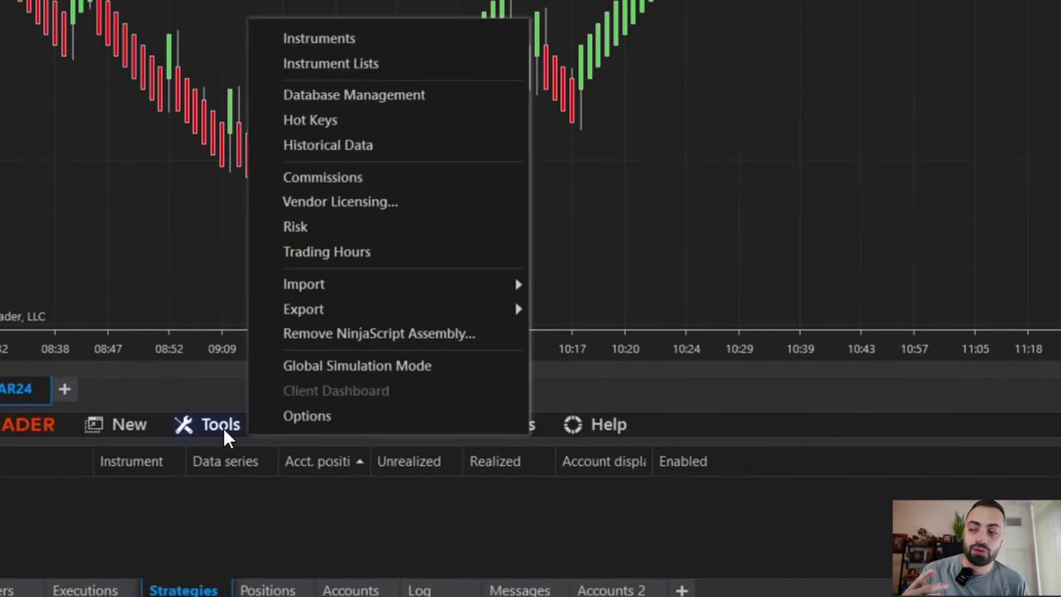
mouse_move(323, 299)
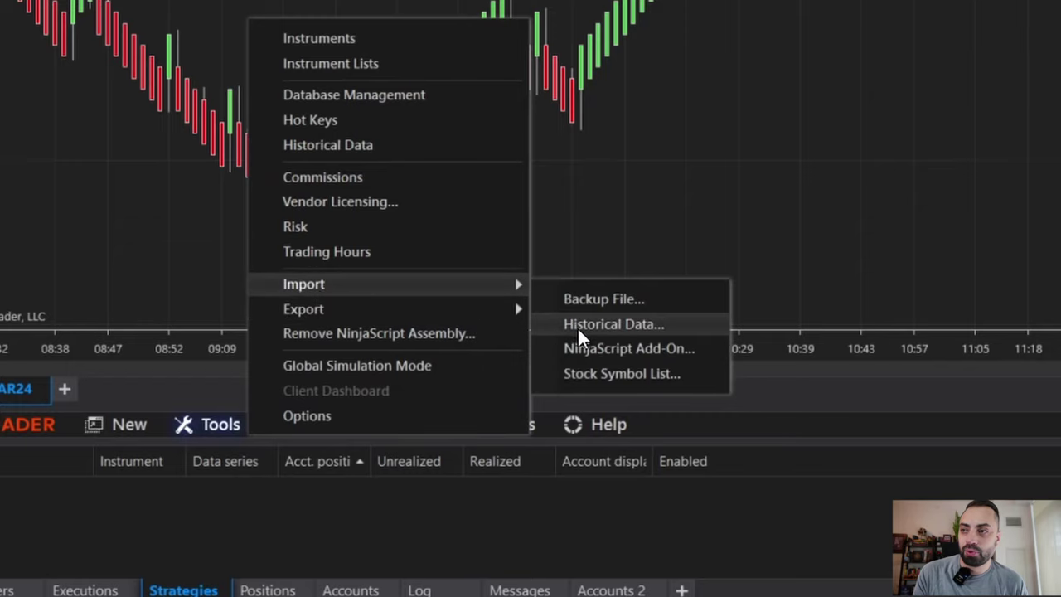
click(605, 357)
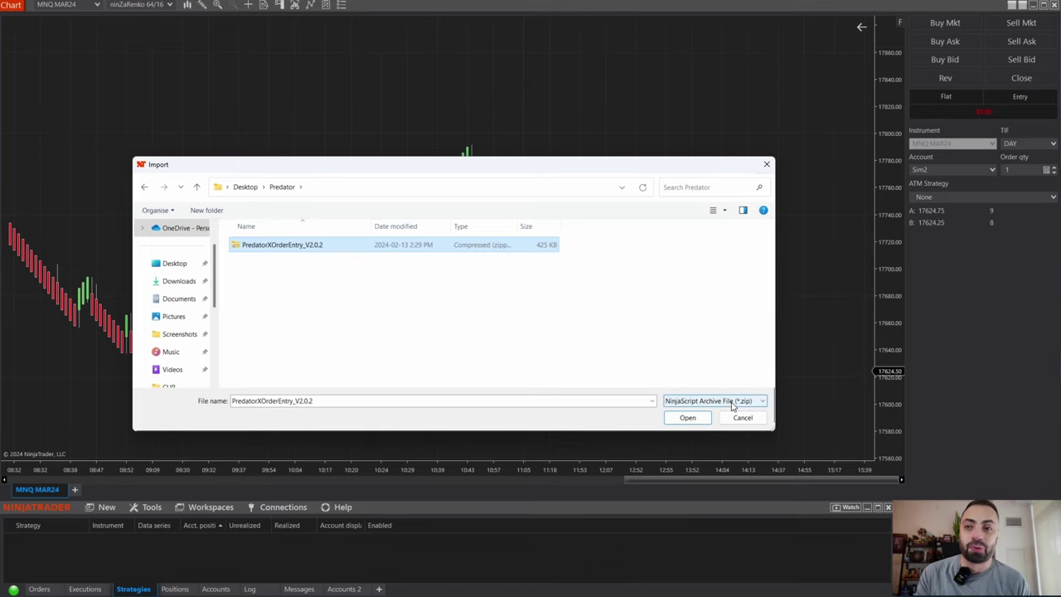
click(687, 417)
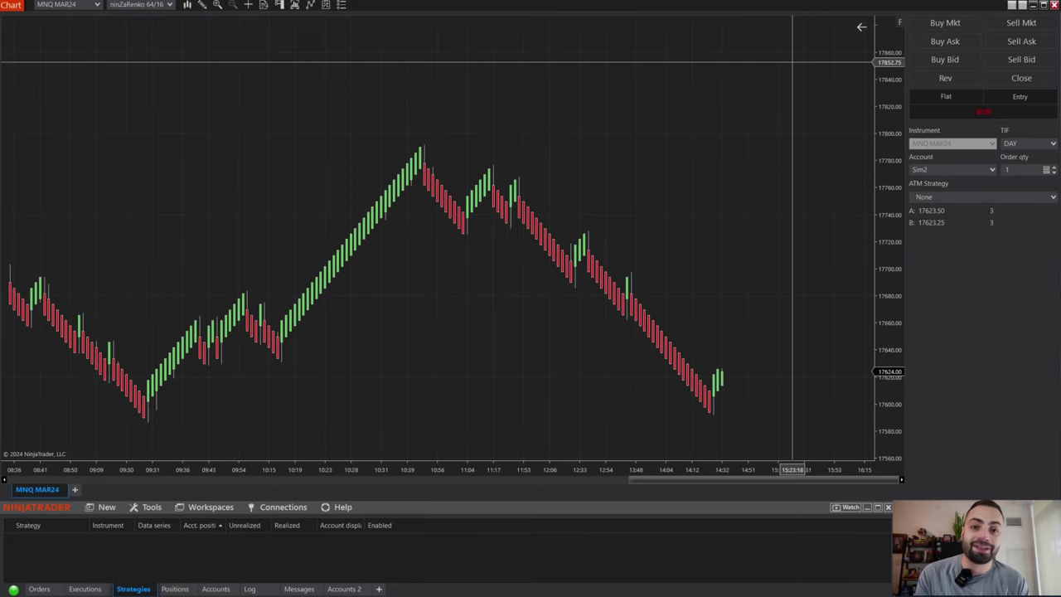
Step: Add the PredatorXOrderEntry strategy from the TradeSaberPredator folder to the MNQ MAR24 chart with its default properties
right_click(582, 160)
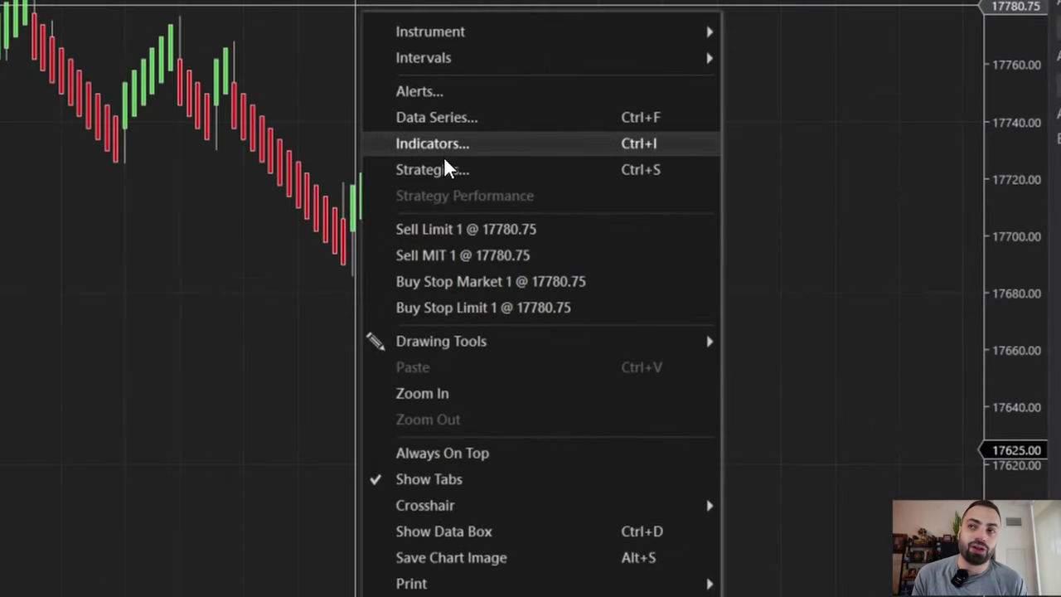
click(445, 169)
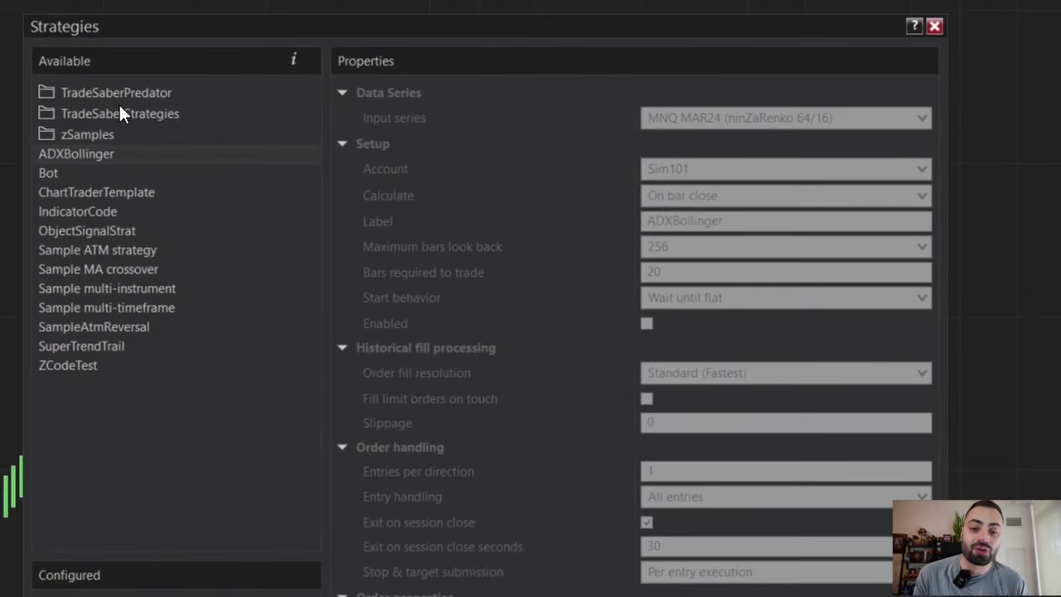
double_click(119, 102)
click(136, 111)
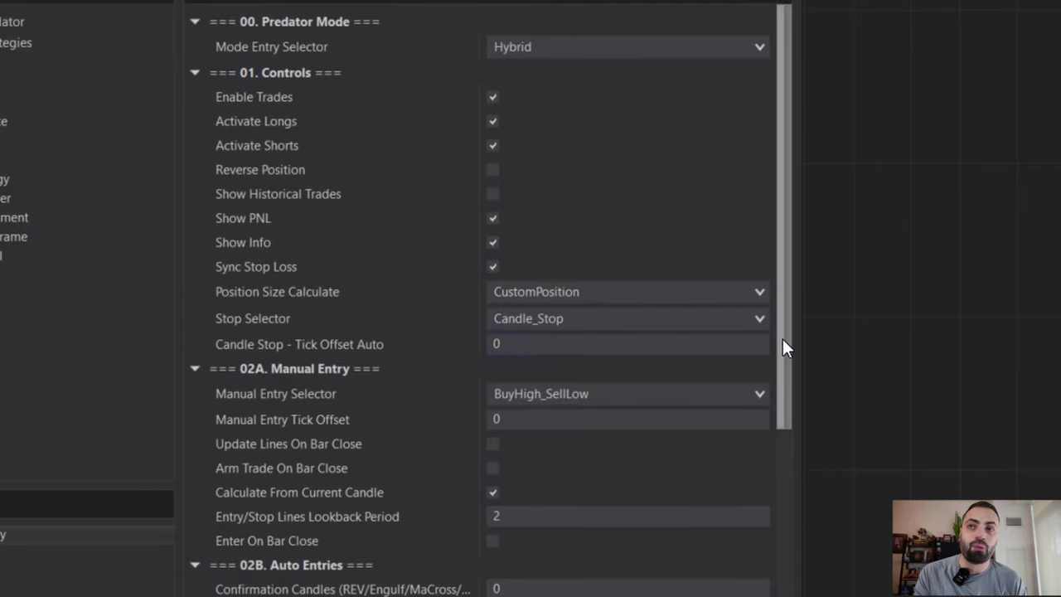
drag(782, 338, 804, 434)
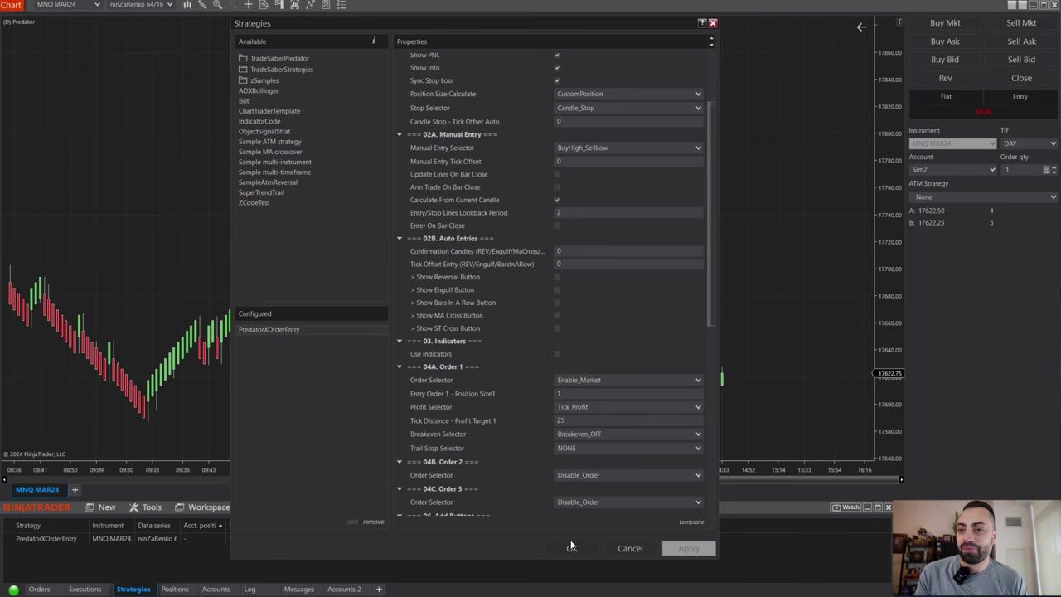
click(573, 549)
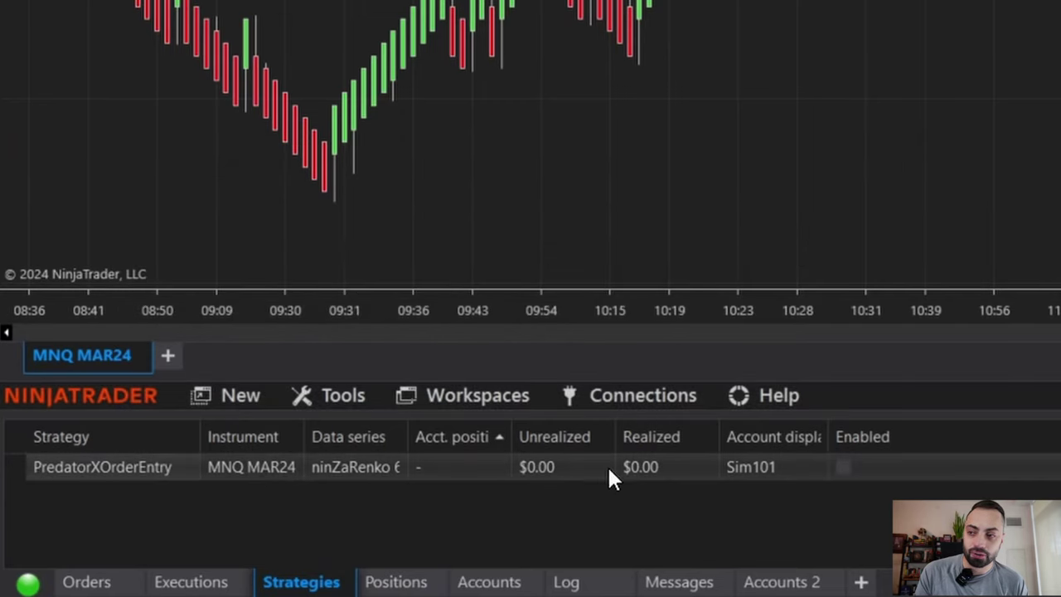
Step: Enable the PredatorXOrderEntry strategy that is loaded on the MNQ MAR24 chart
click(843, 467)
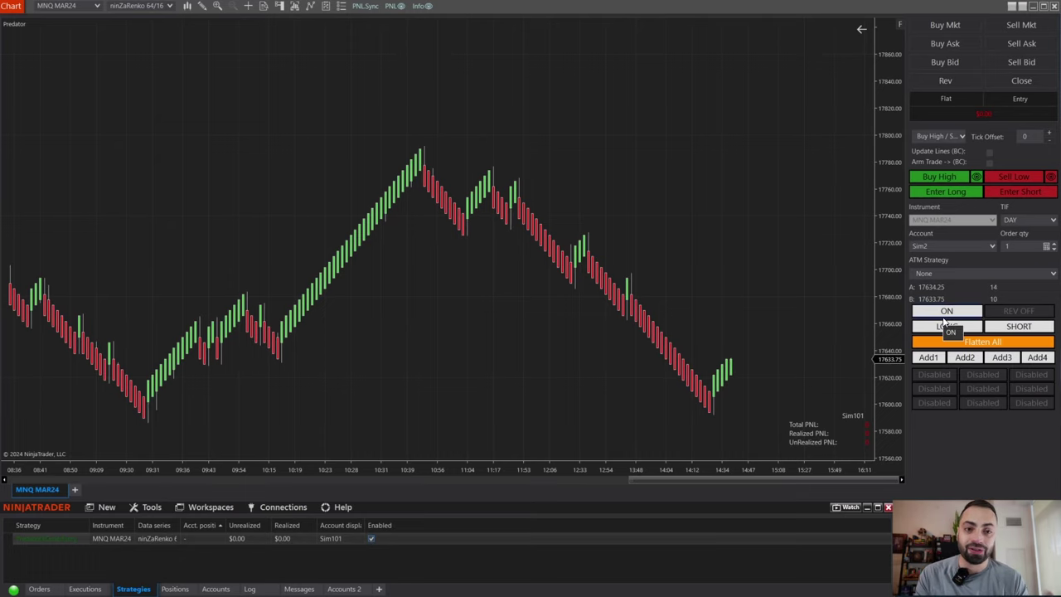
scroll(547, 353, down, 3)
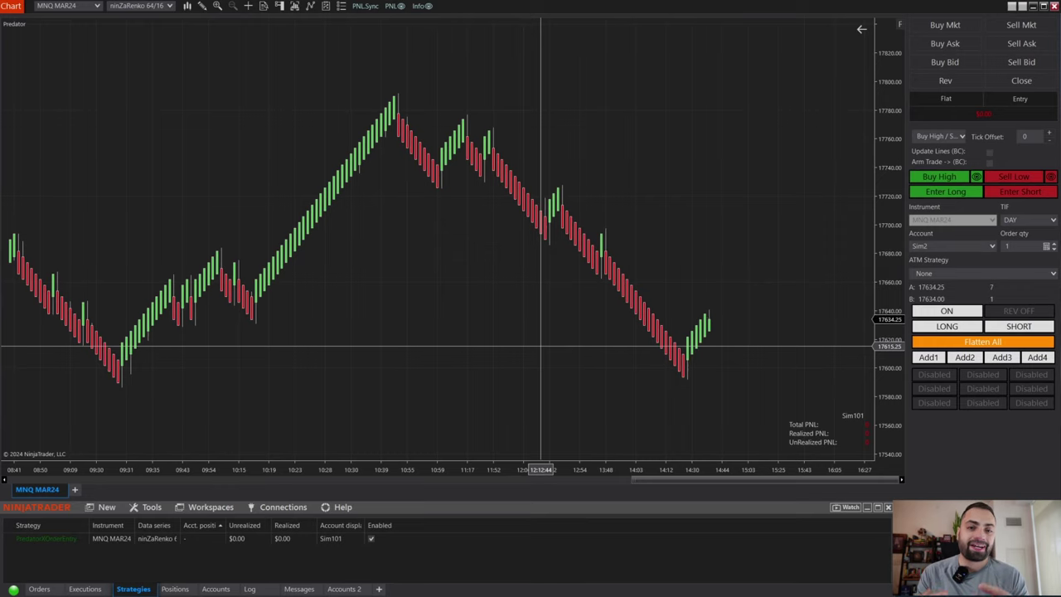
scroll(514, 369, up, 1)
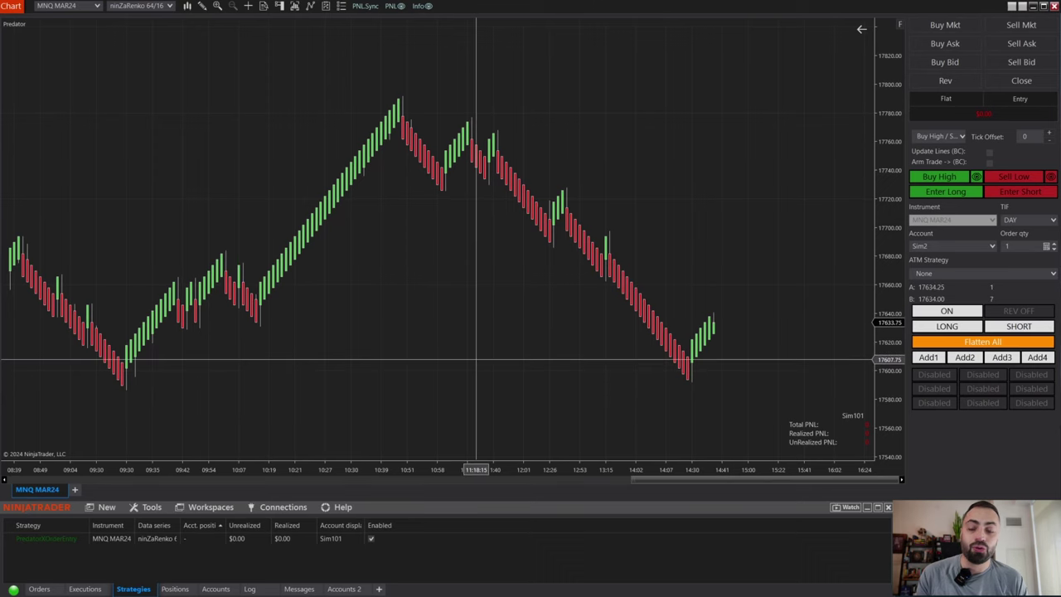
Step: View the chart's own strategy configuration as the place from which PredatorXOrderEntry is loaded
right_click(467, 357)
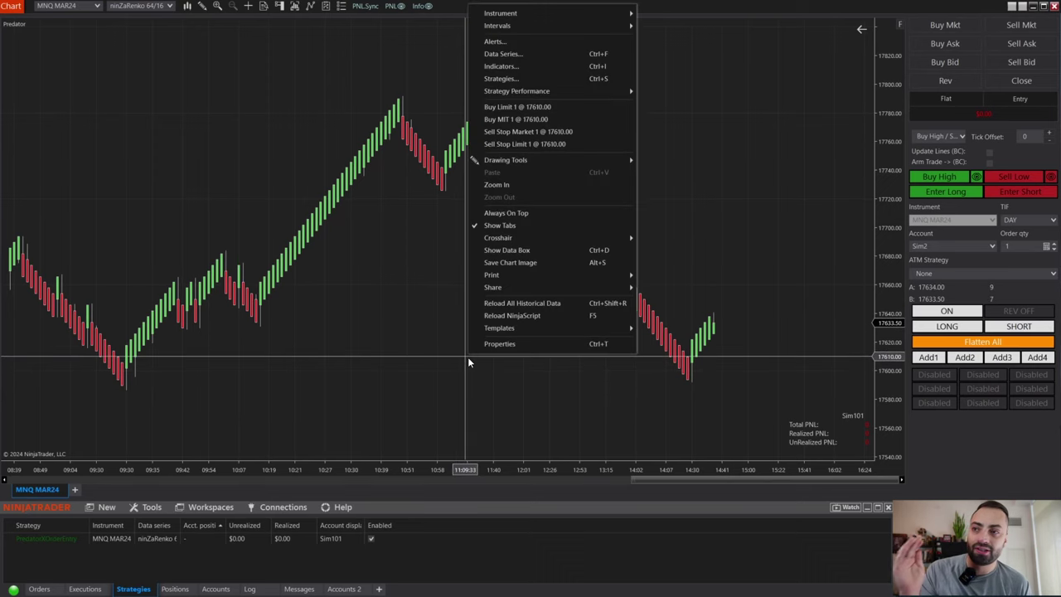
click(462, 264)
right_click(462, 263)
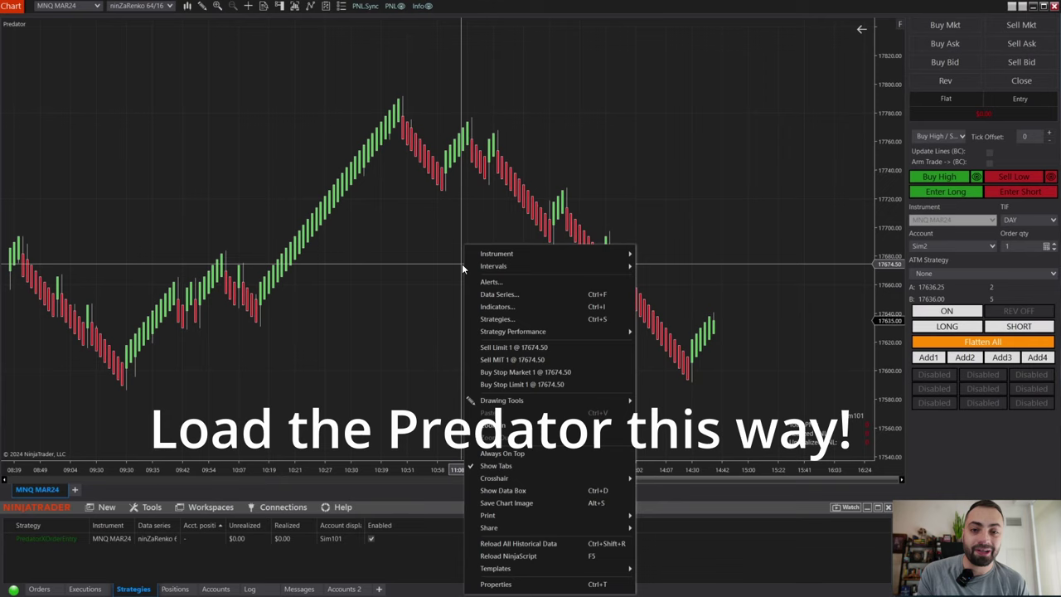
click(501, 318)
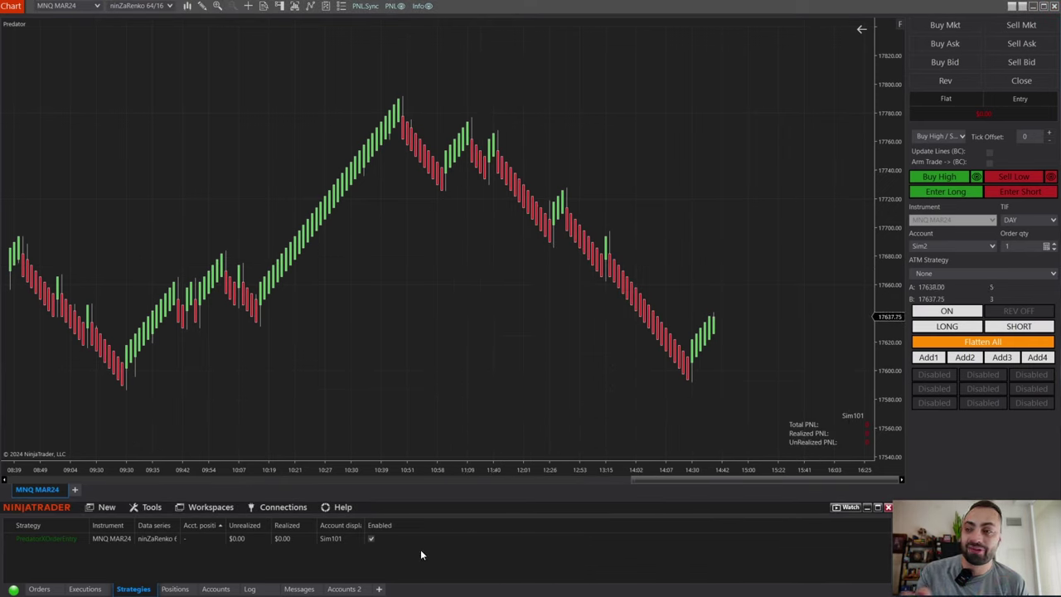
Step: Look at PredatorXOrderEntry in the strategies grid's new-strategy dialog, cancel it, and reopen the chart's own strategy configuration
right_click(396, 561)
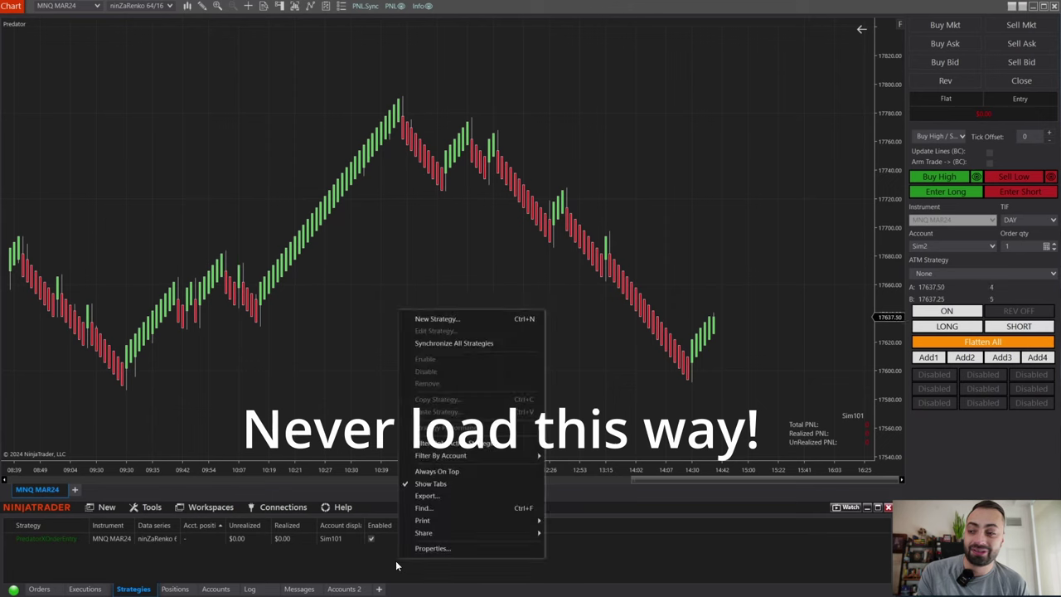
click(450, 320)
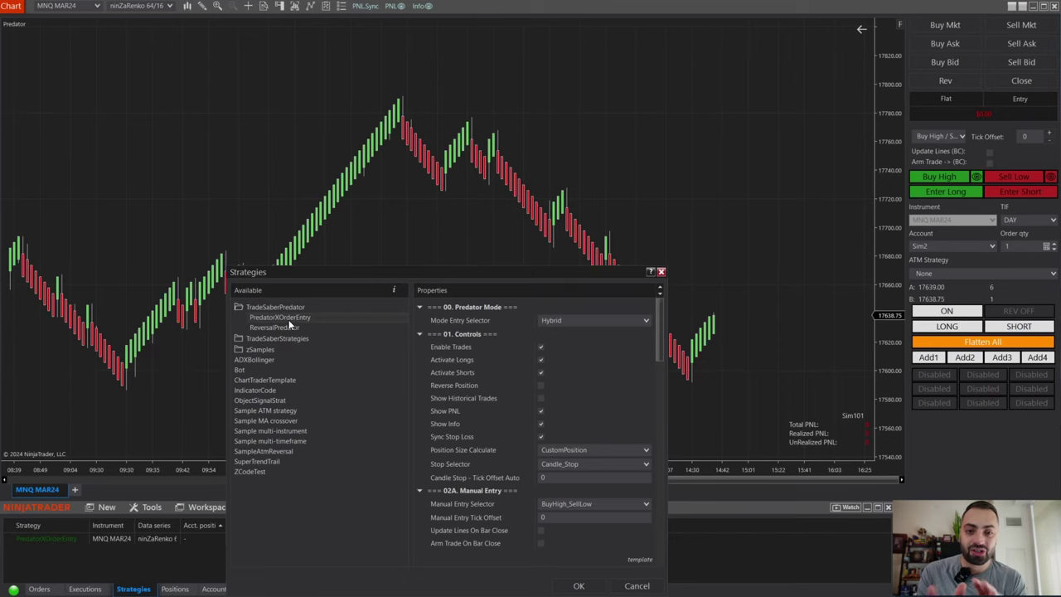
click(661, 271)
right_click(473, 248)
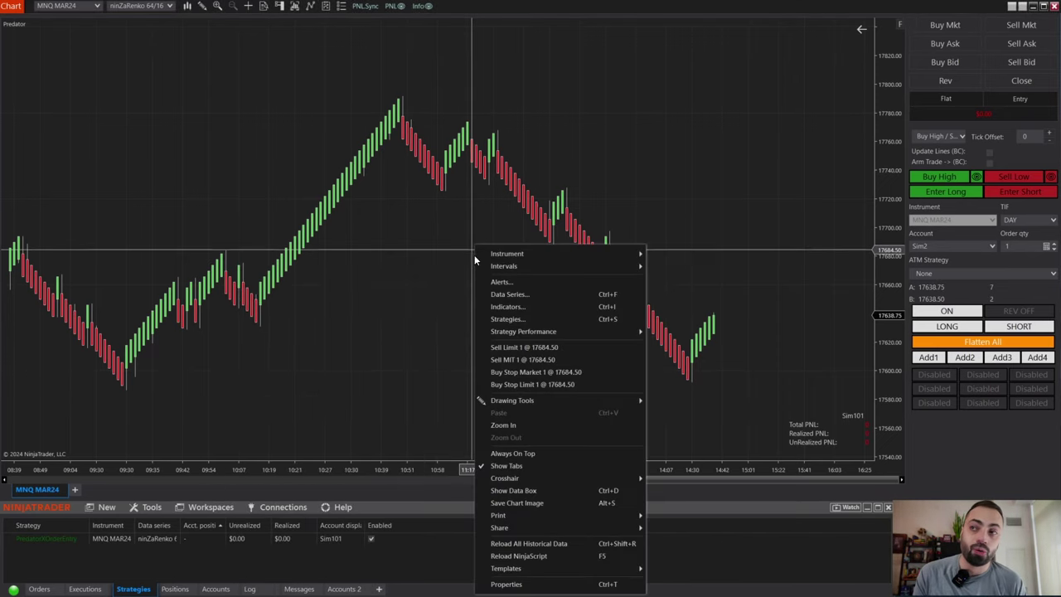
click(518, 321)
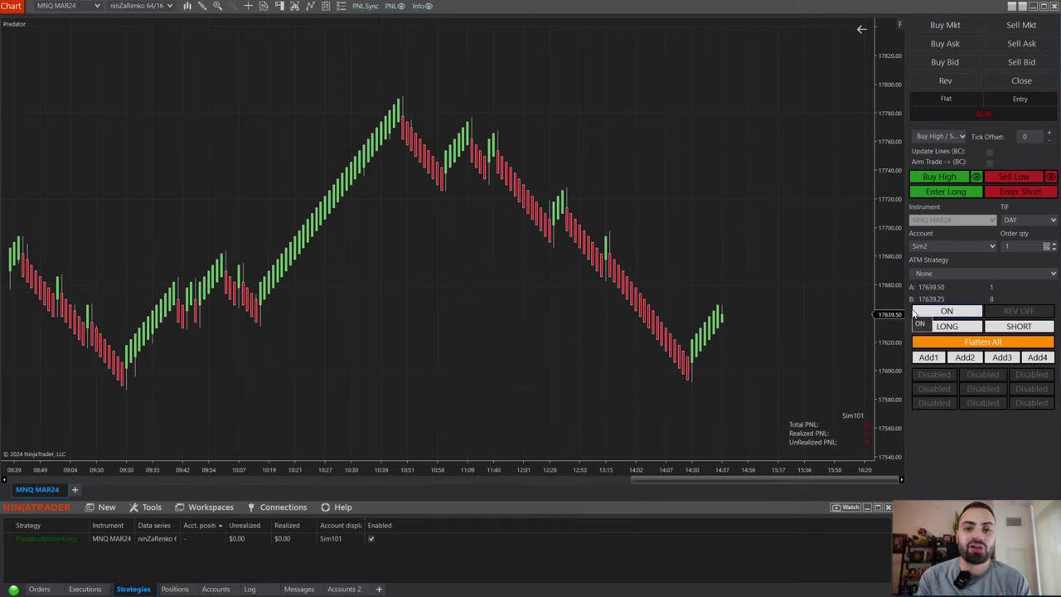
Step: Enter a long position through the Predator controls and set the chart's trading account to Sim101
click(945, 194)
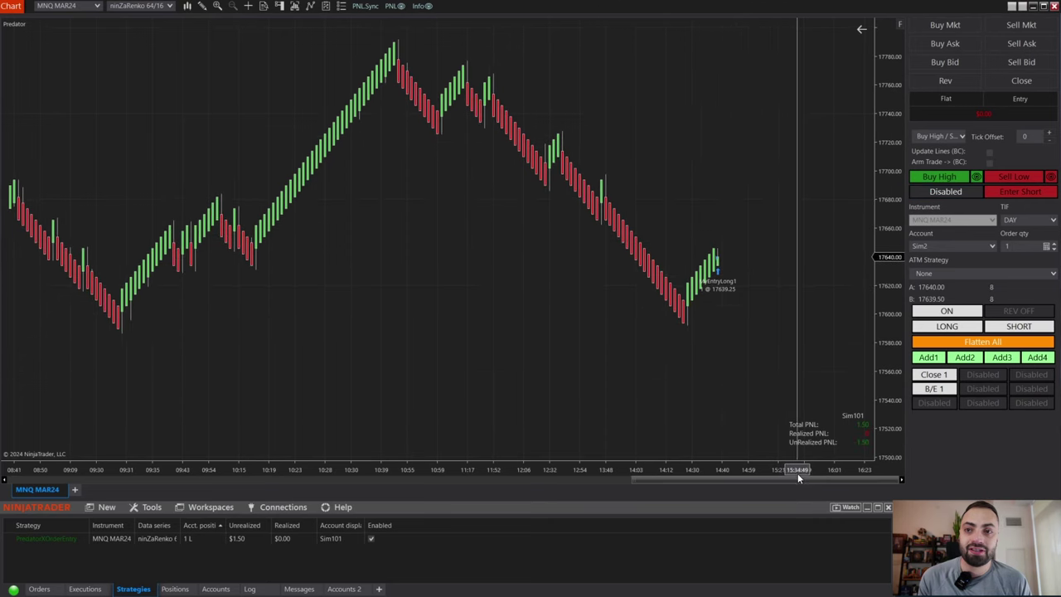
drag(801, 470, 642, 470)
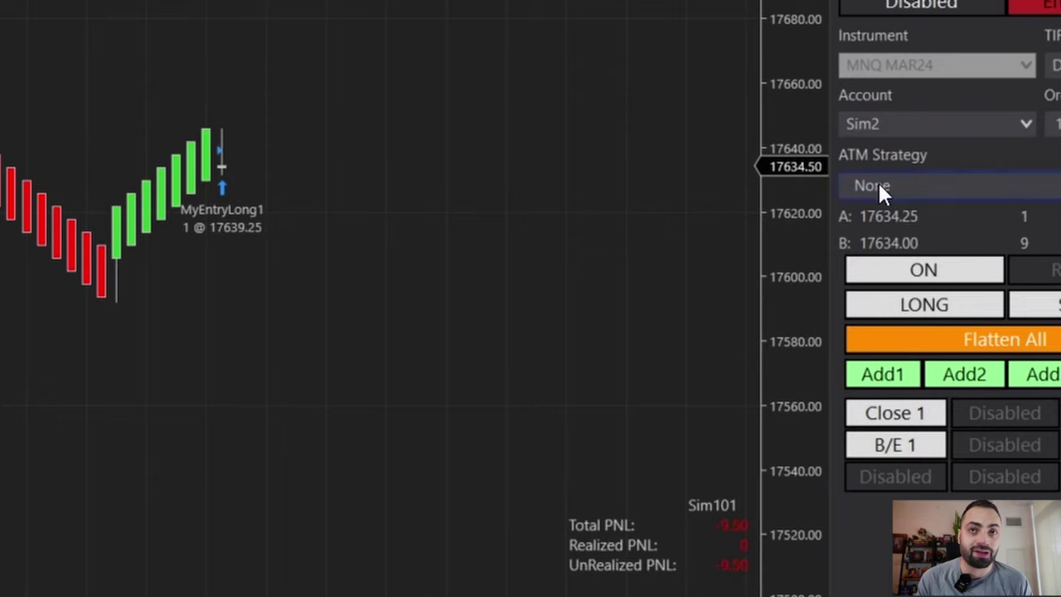
click(888, 125)
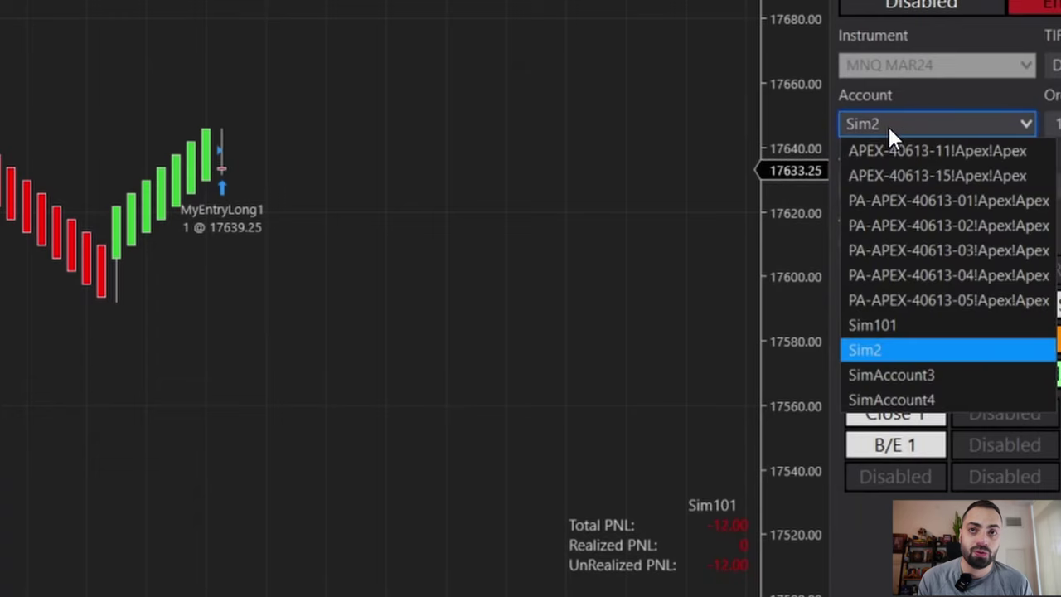
click(907, 323)
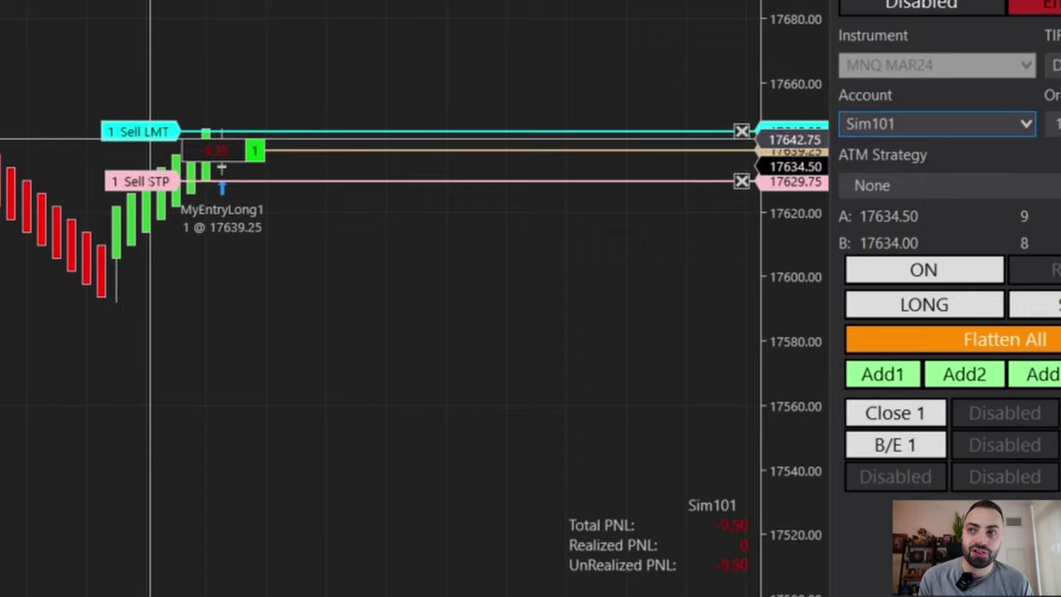
Step: Move the long position's sell limit target to a higher price and its sell stop to a lower price
drag(154, 131, 150, 36)
drag(146, 182, 147, 234)
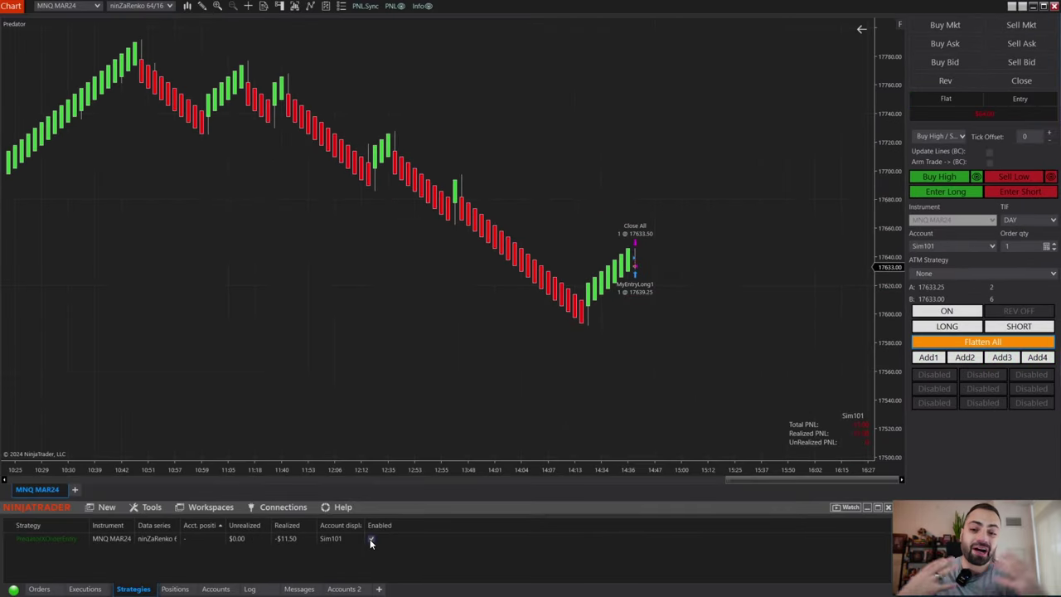
Step: Disable the PredatorXOrderEntry strategy and set its account to Sim2 in the strategy properties
click(370, 540)
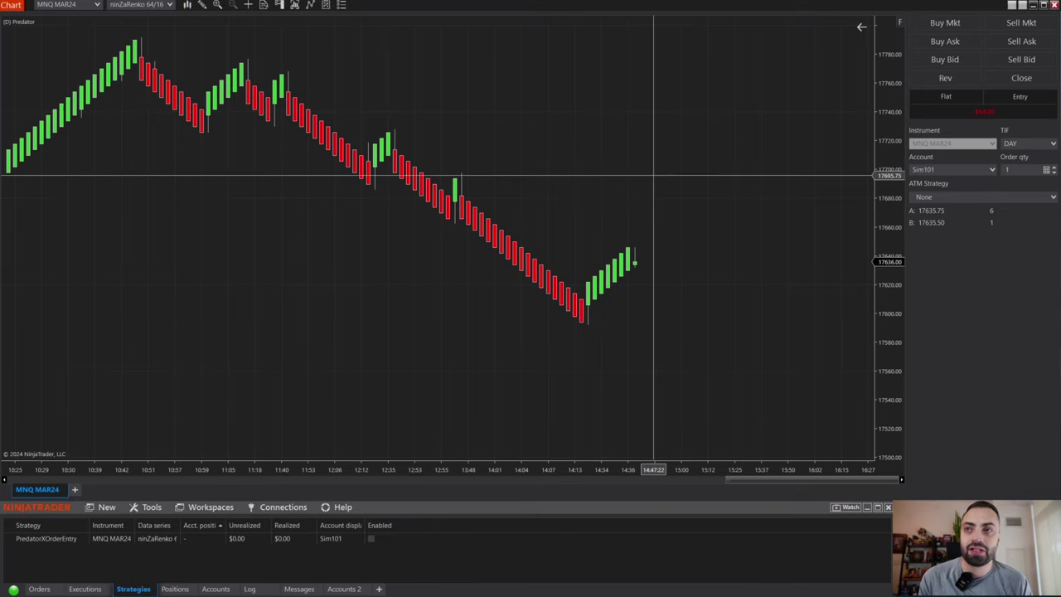
key(ctrl+s)
drag(792, 194, 788, 471)
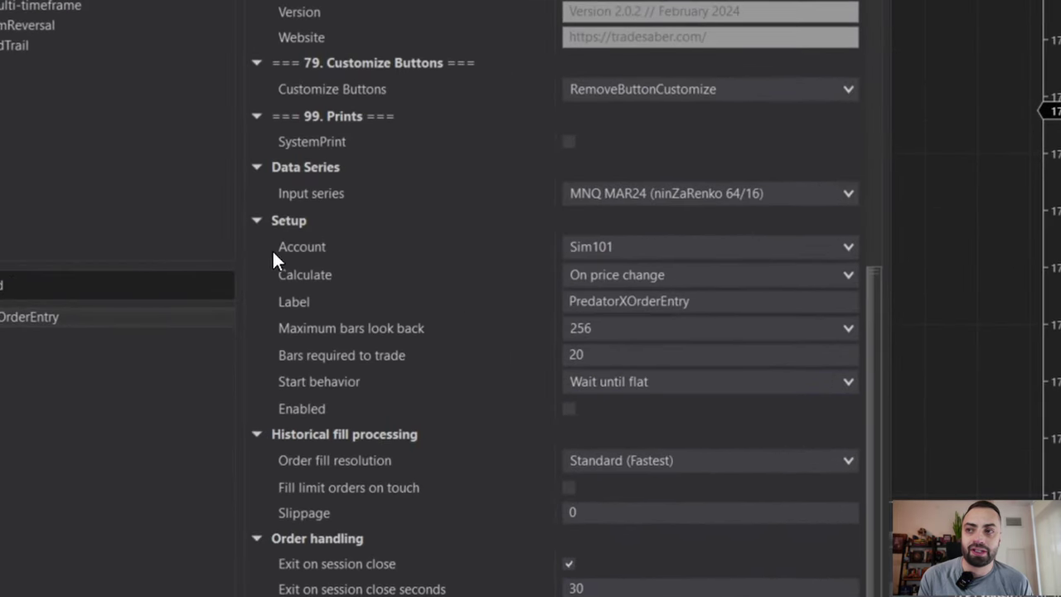
click(649, 246)
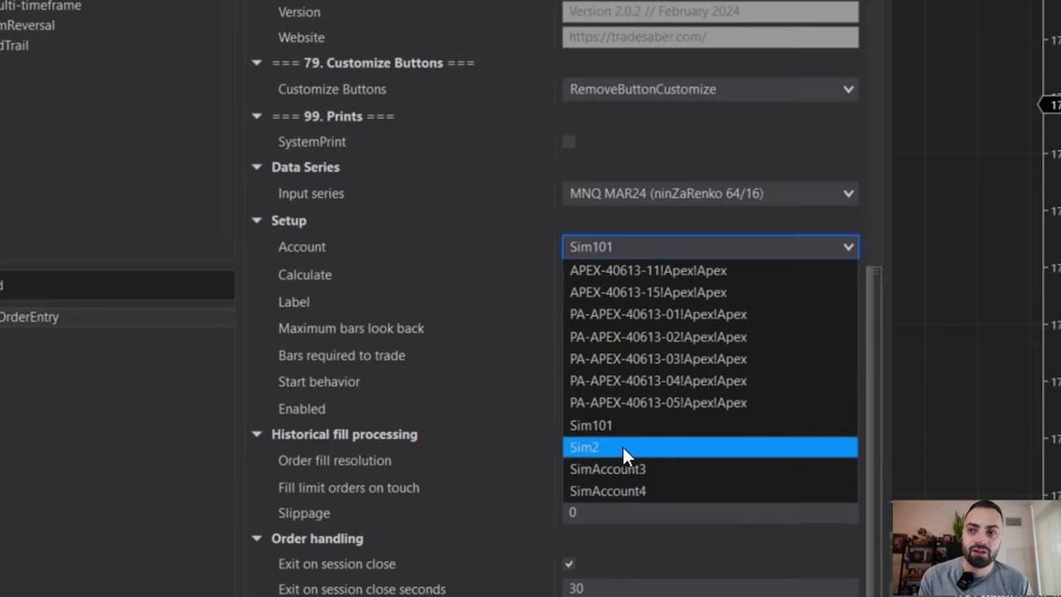
key(Escape)
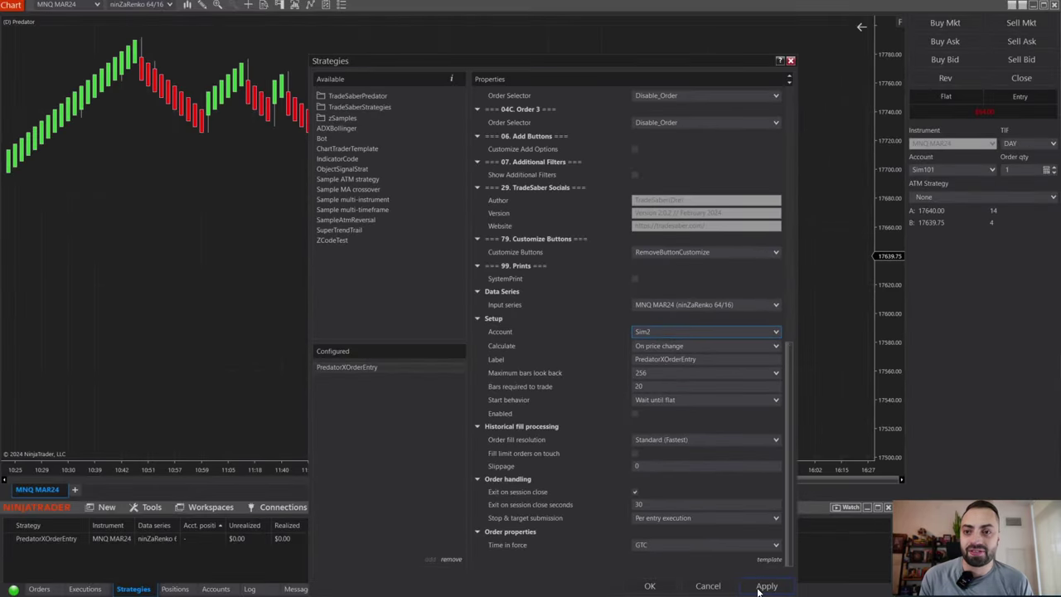
click(763, 585)
Step: Re-enable the PredatorXOrderEntry strategy and set the chart's trading account to Sim2 as well
click(370, 540)
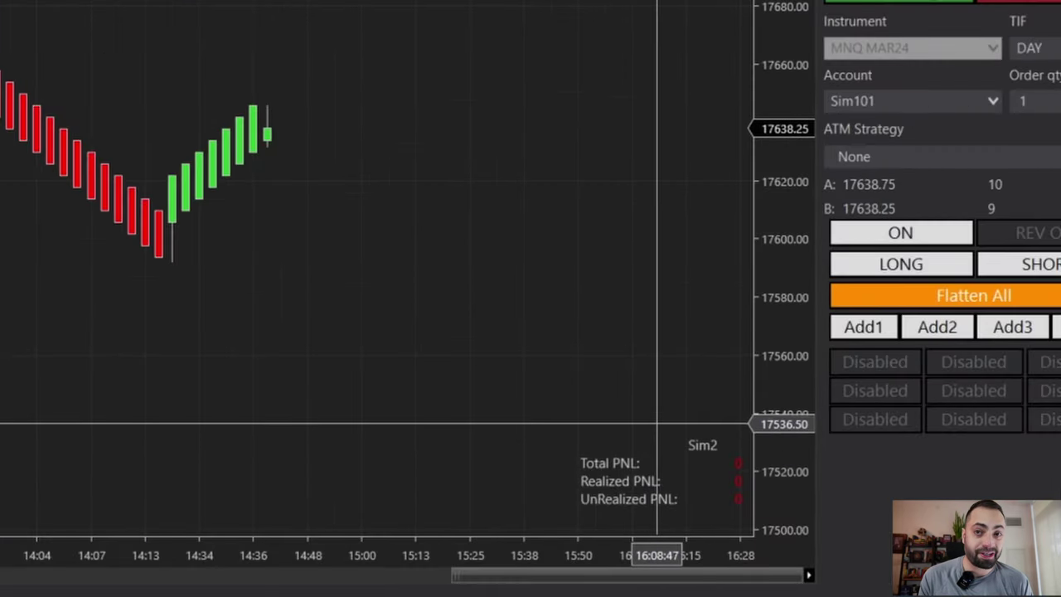
click(920, 99)
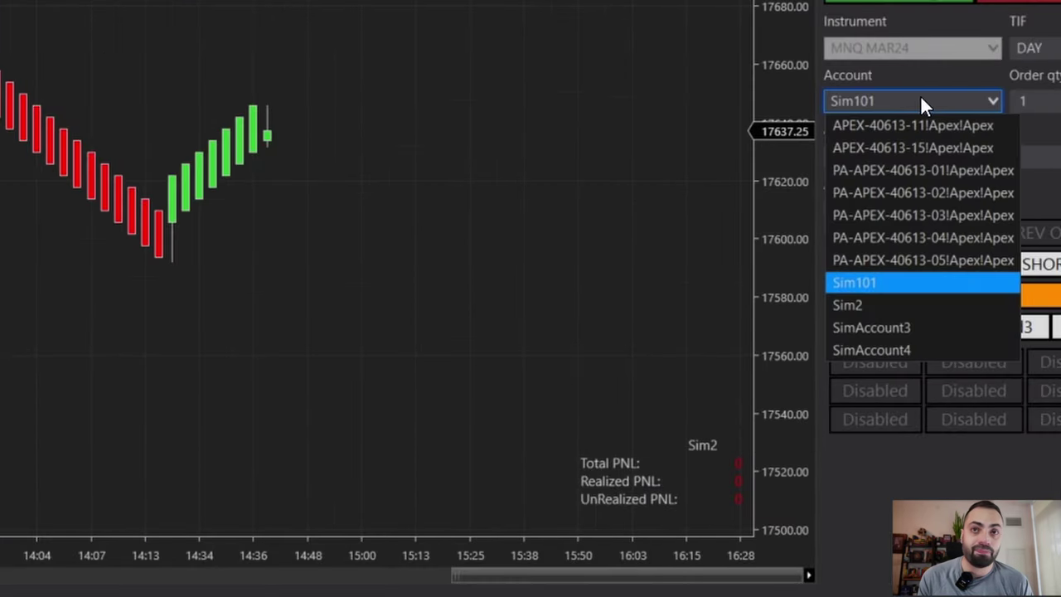
click(891, 305)
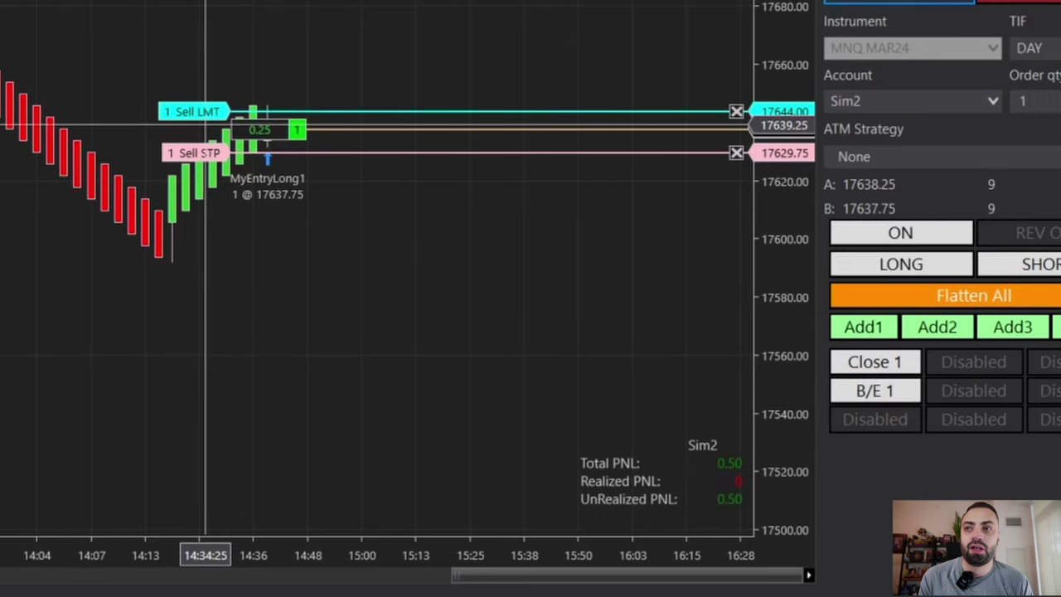
Step: Raise the Sim2 long position's sell limit target and lower its sell stop on the chart
drag(193, 111, 214, 63)
drag(195, 153, 76, 194)
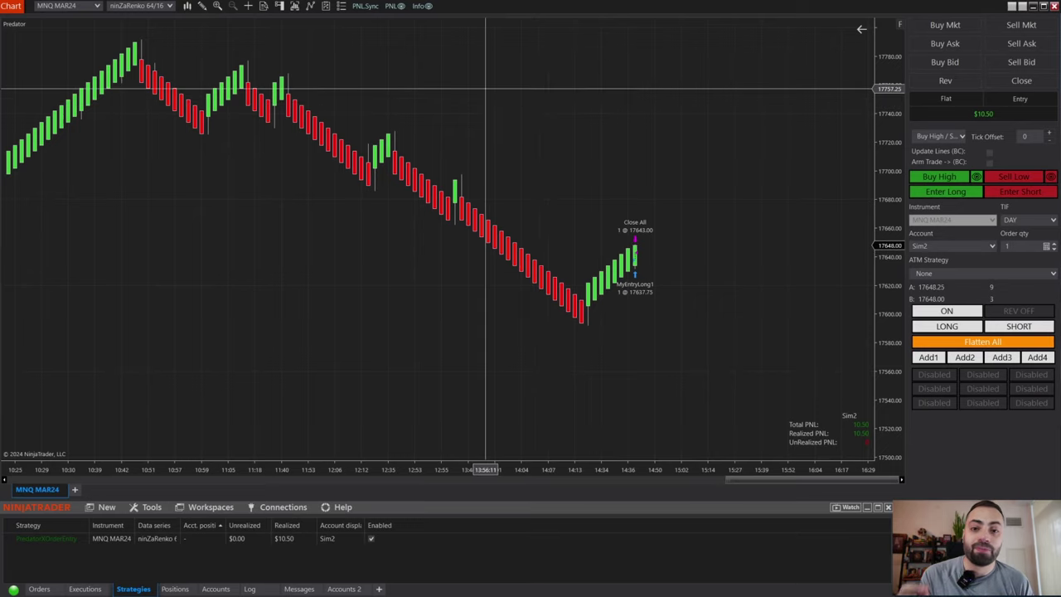
Step: Disable the PredatorXOrderEntry strategy and set the chart's ninZaRenko series to brick size 4 and trend threshold 1
click(372, 539)
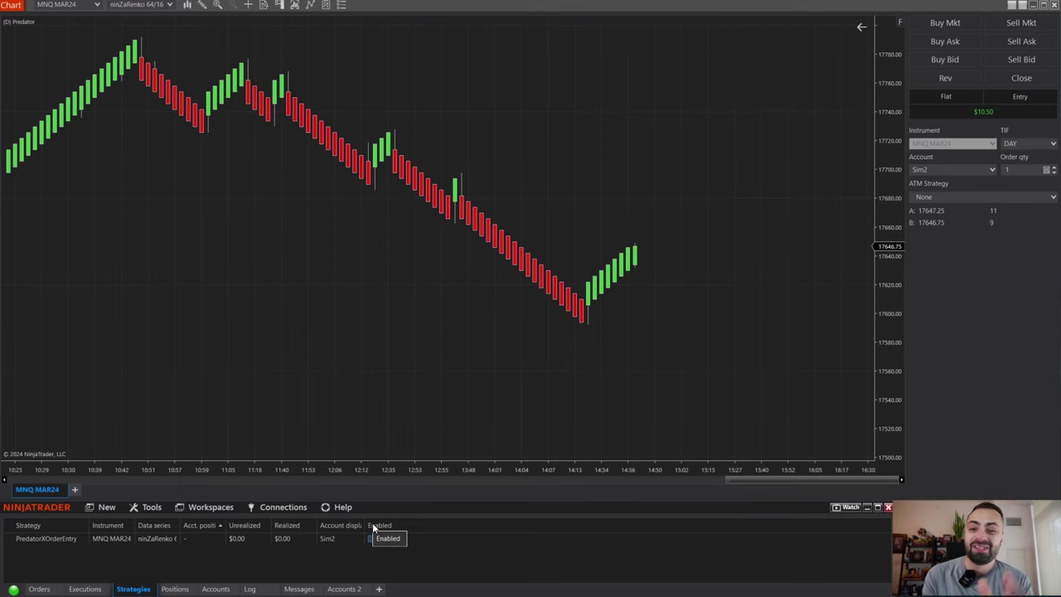
key(ctrl+d)
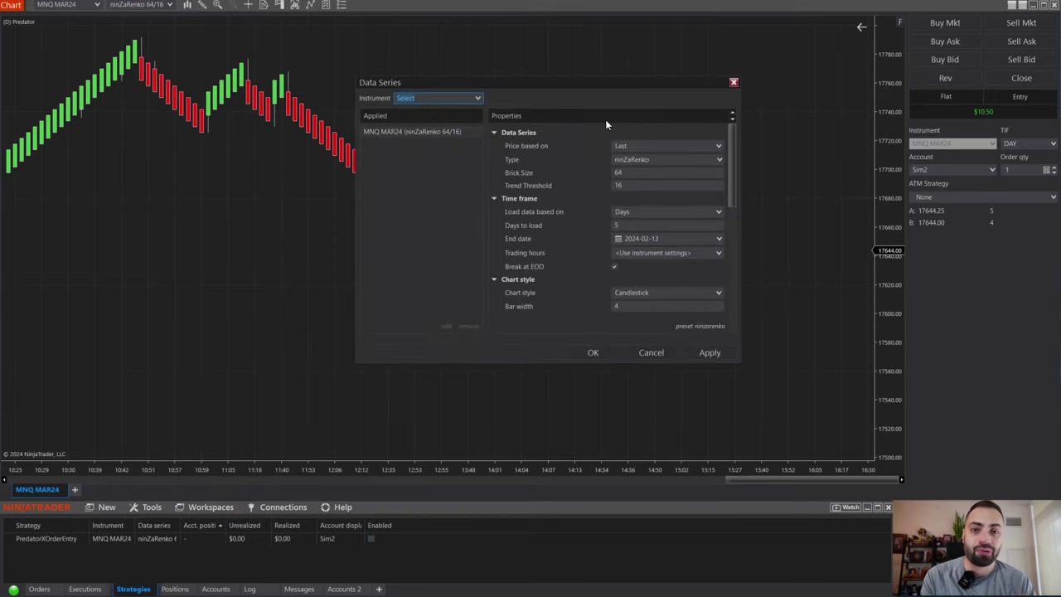
double_click(621, 174)
text(4)
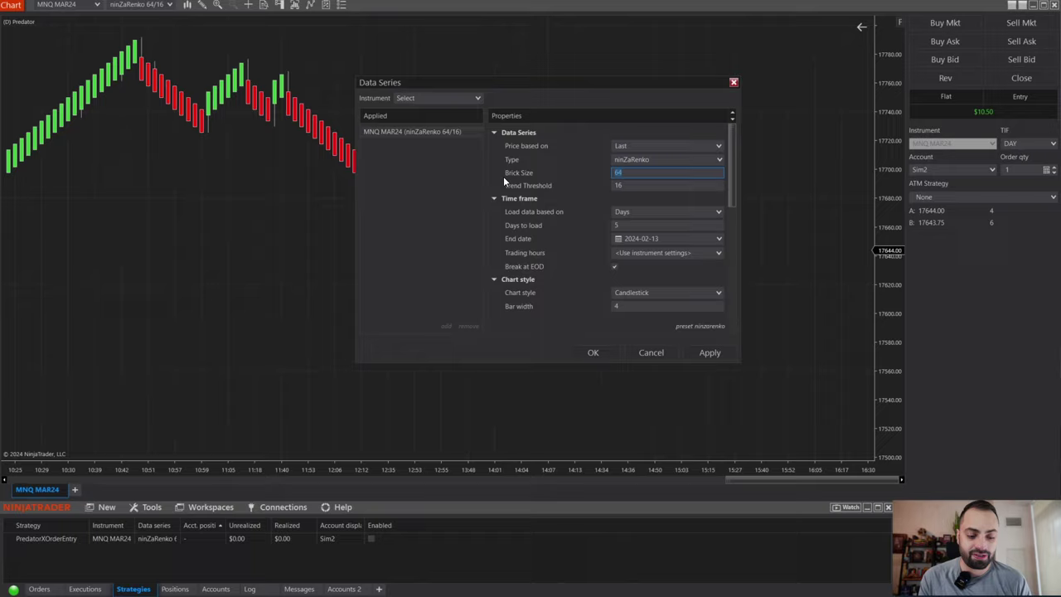
double_click(631, 187)
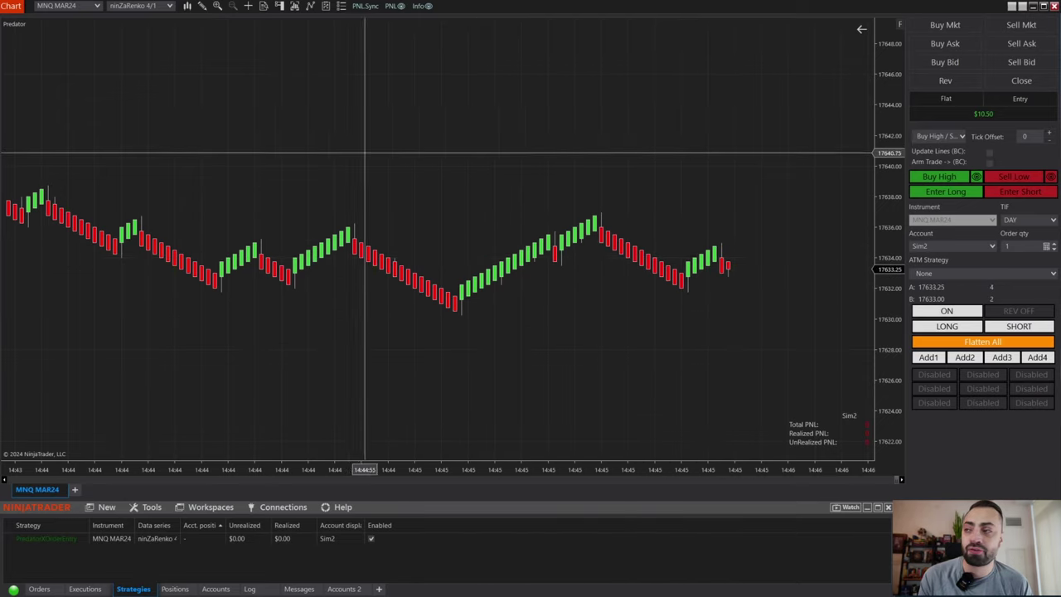
Step: Disable the strategy and turn on Show Reversal Button, Trade Reversals and Color Reversals in its Auto Entries settings
click(371, 542)
right_click(424, 122)
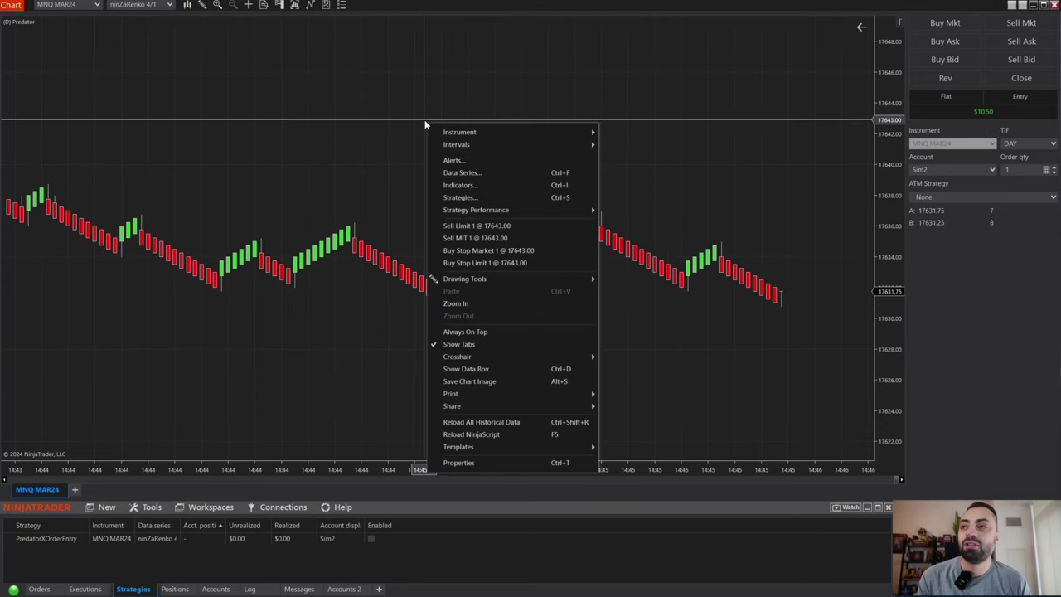
click(470, 198)
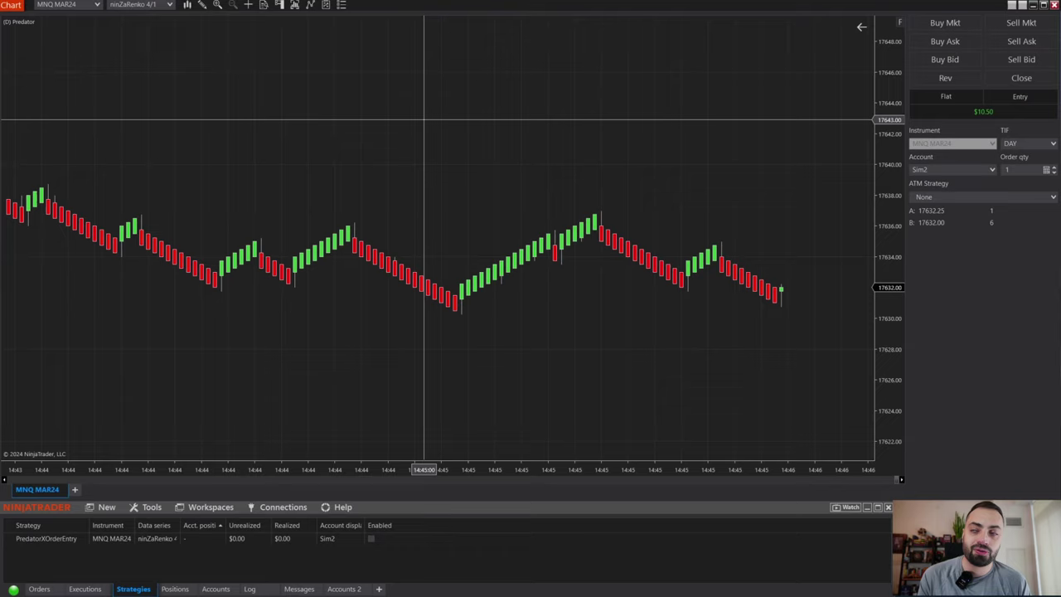
scroll(706, 201, down, 5)
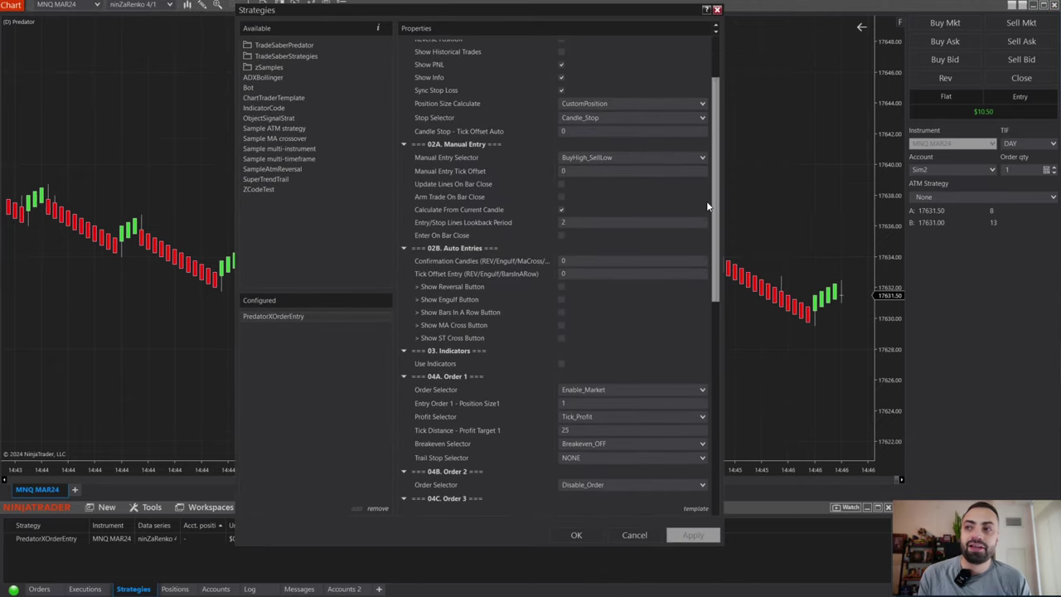
scroll(706, 200, down, 3)
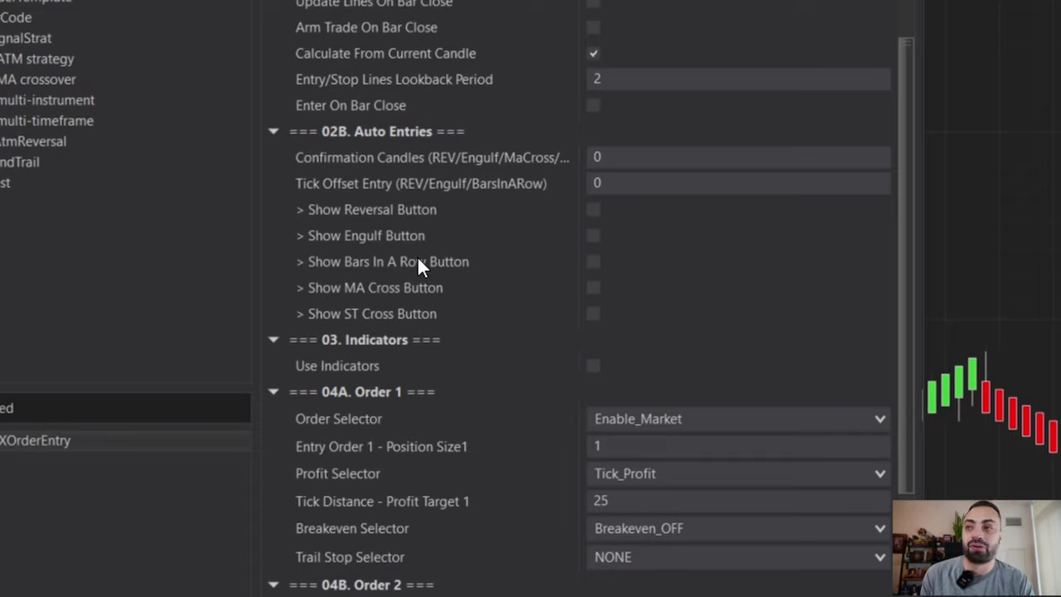
click(592, 212)
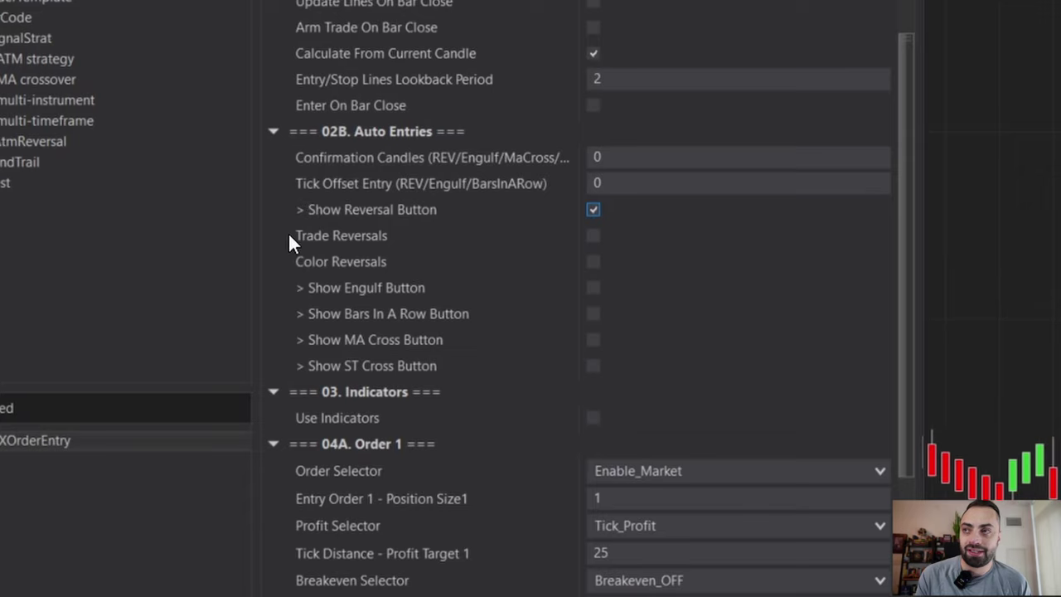
click(594, 235)
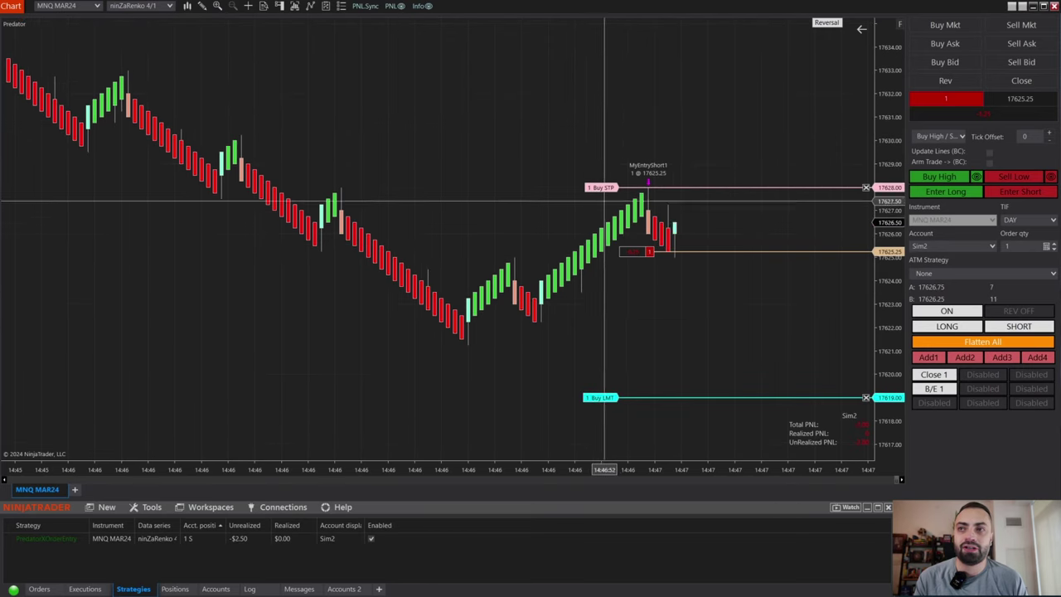
Step: Tighten the short position's buy stop to breakeven and on to 17623.50, and raise its buy limit target to exit the trade
click(934, 388)
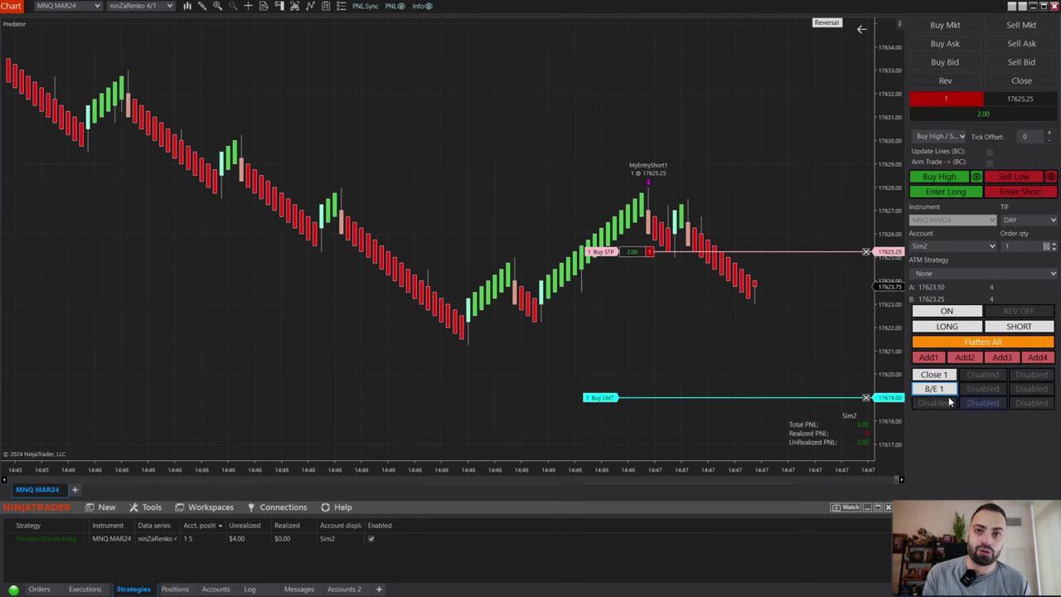
drag(645, 253, 620, 286)
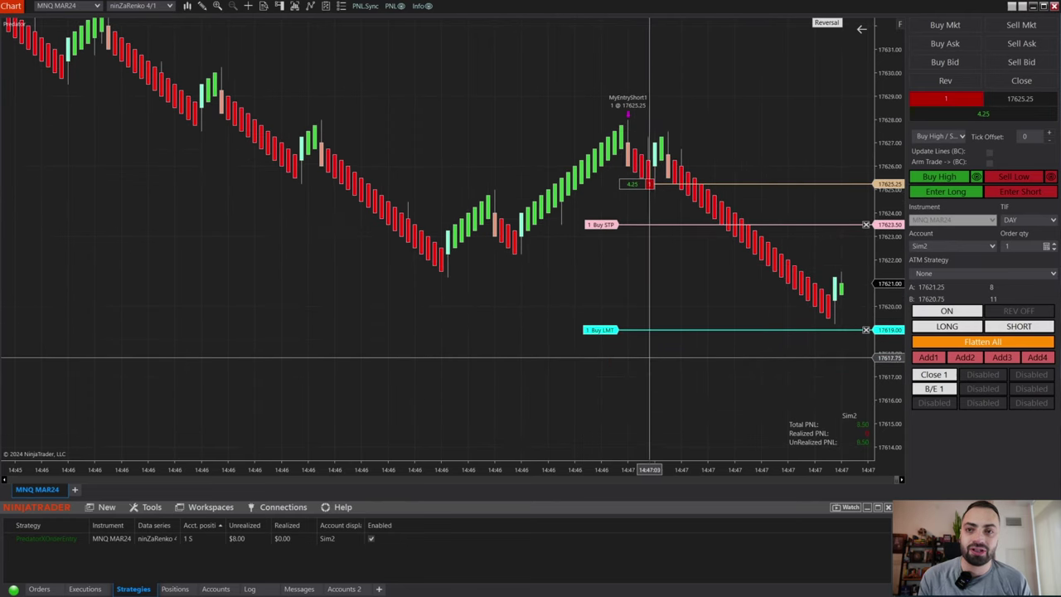
drag(604, 329, 622, 258)
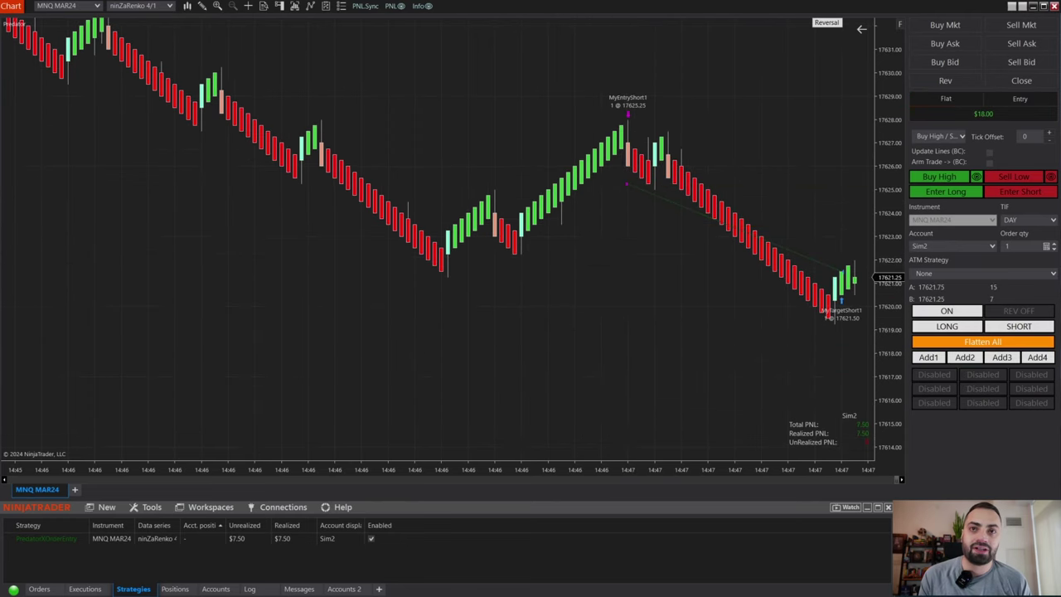
Step: Deactivate both long and short entries in the Predator controls
click(947, 325)
click(1020, 326)
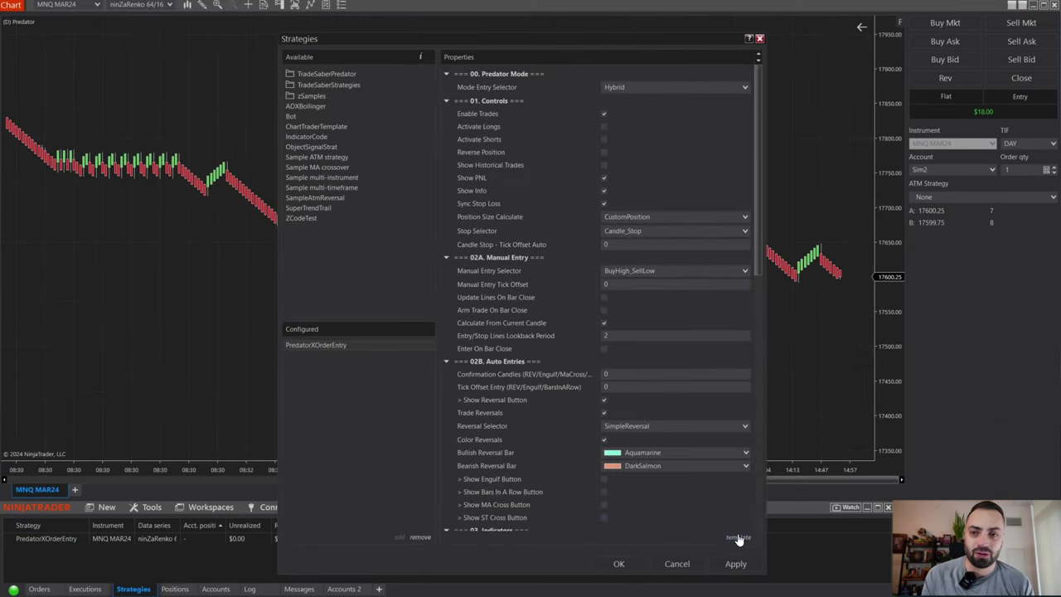
Step: Load a saved template with AutoPosition sizing into PredatorXOrderEntry and enable the strategy
click(738, 537)
click(719, 537)
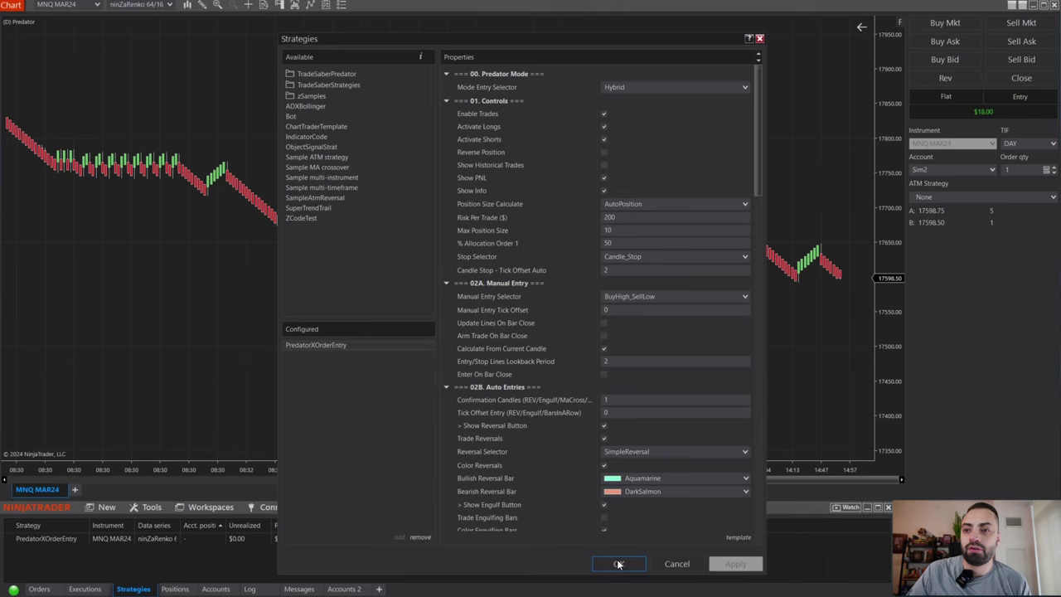
click(619, 564)
click(370, 540)
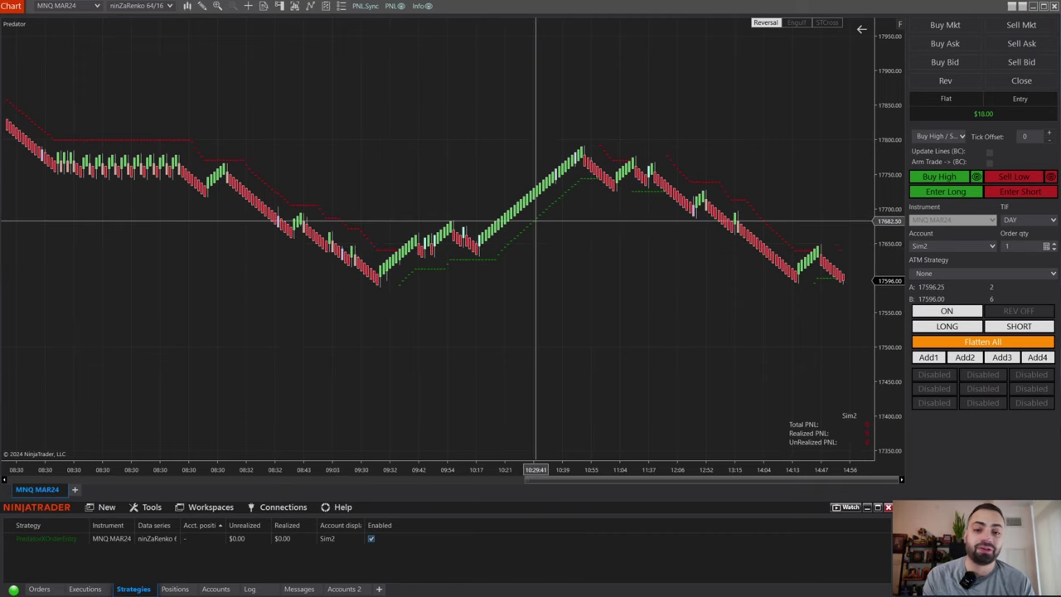
Step: Turn on Show Historical Trades in the PredatorXOrderEntry properties, re-enable the strategy and review its past trades on the chart
click(371, 538)
right_click(415, 186)
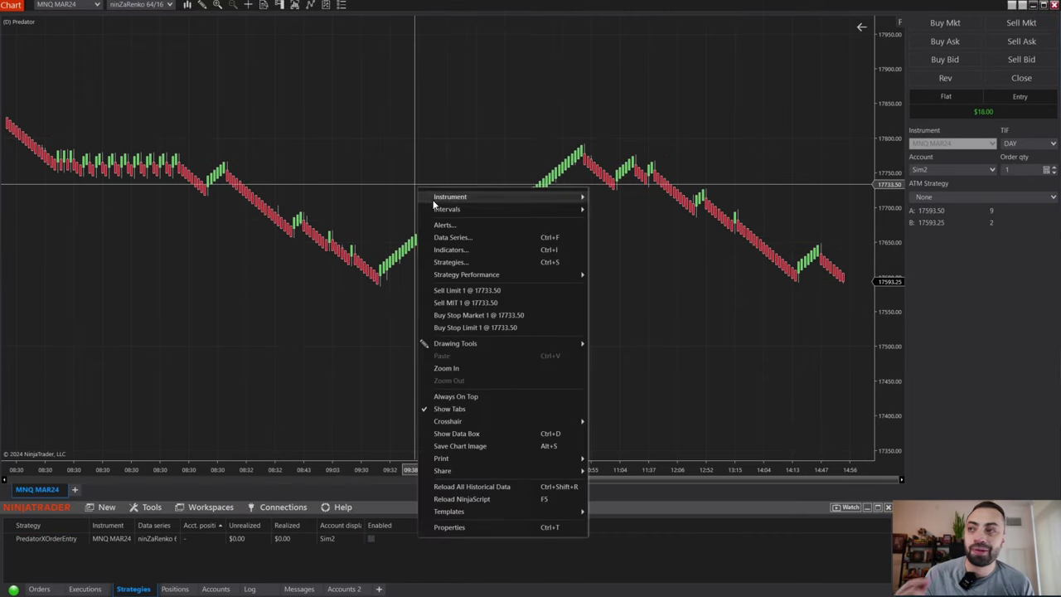
click(450, 262)
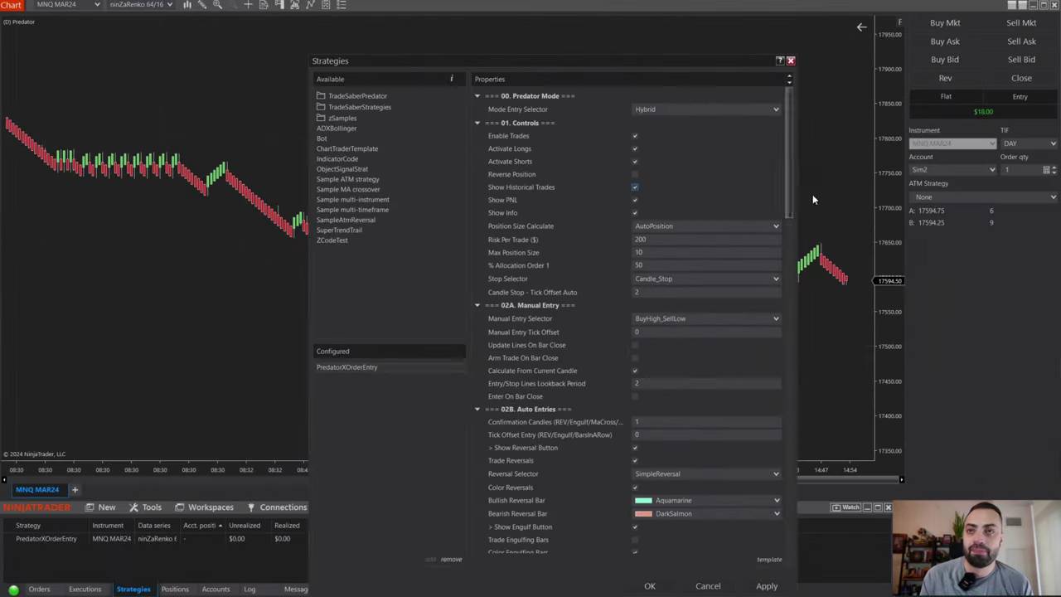
scroll(991, 116, down, 15)
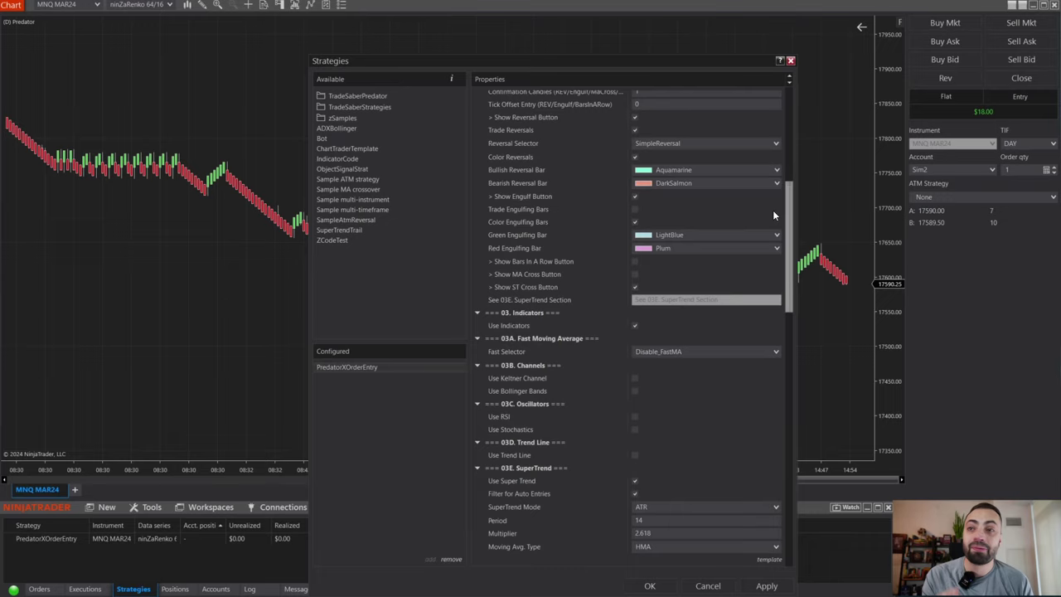
scroll(788, 313, down, 15)
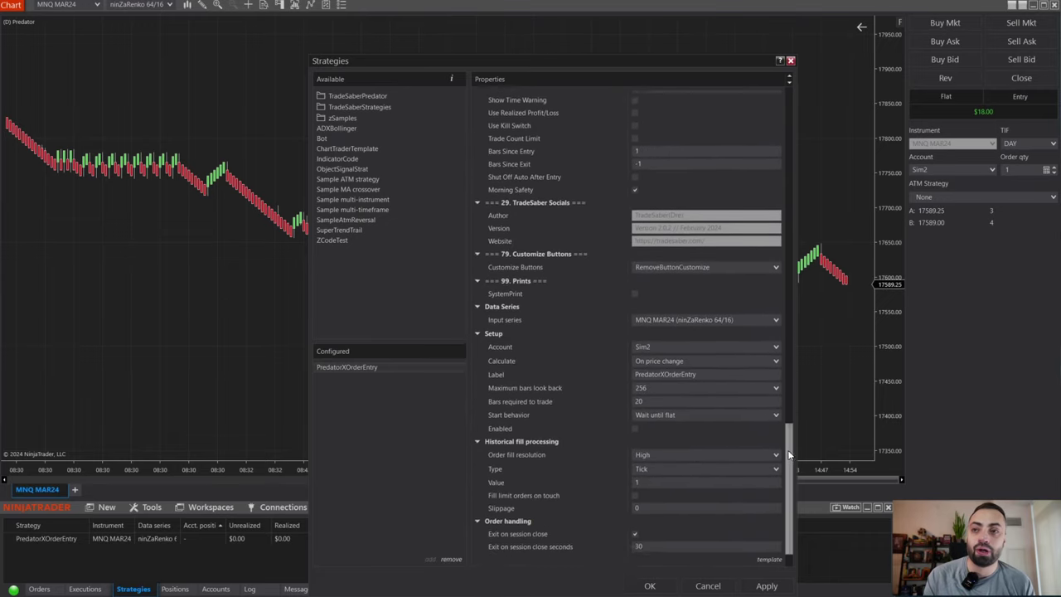
scroll(788, 479, down, 1)
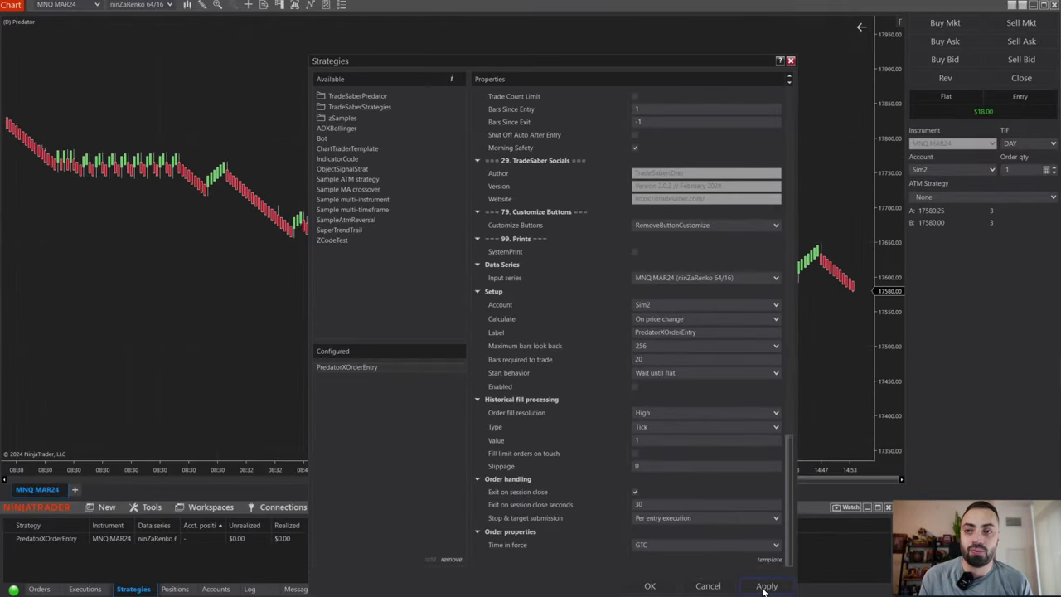
click(765, 586)
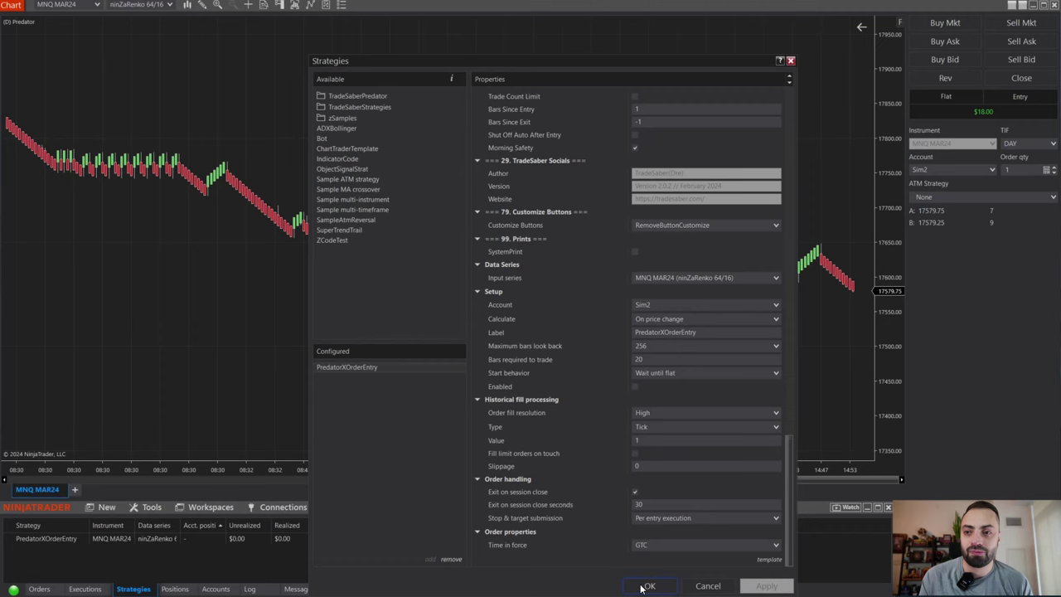
click(645, 586)
click(372, 538)
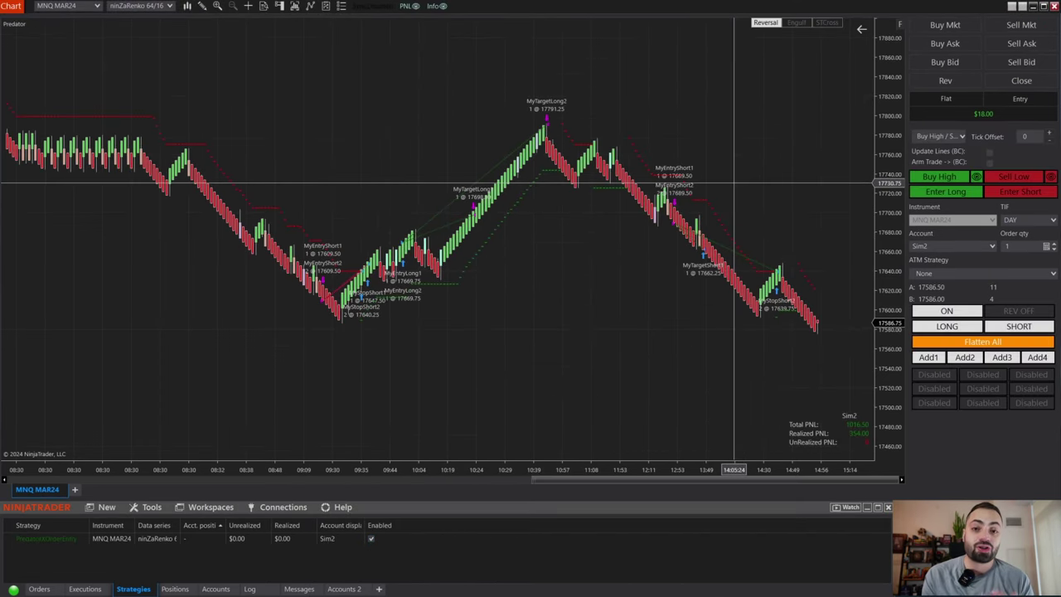
scroll(734, 182, up, 1)
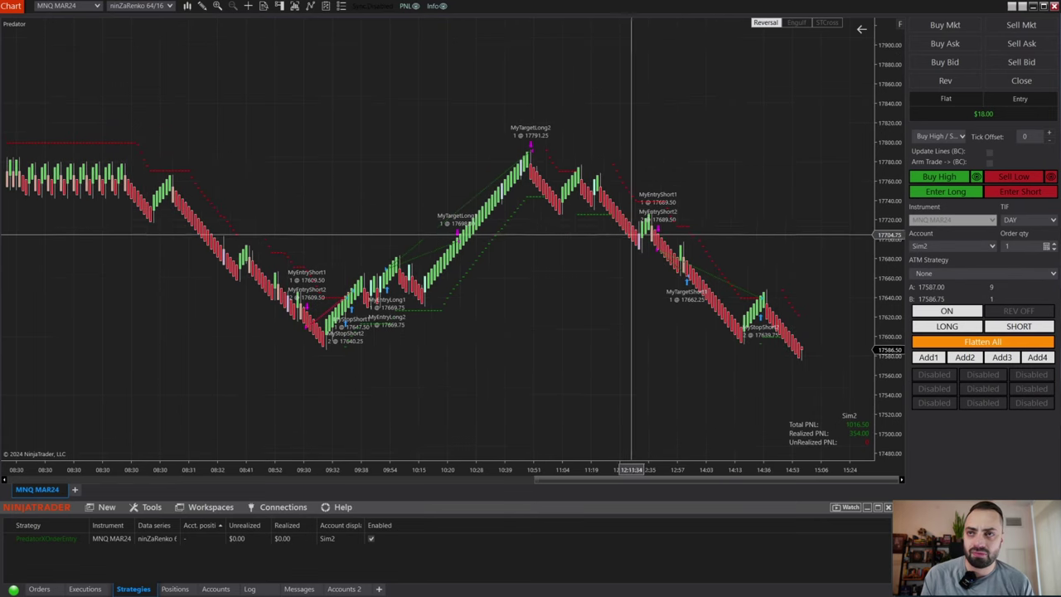
scroll(417, 408, up, 1)
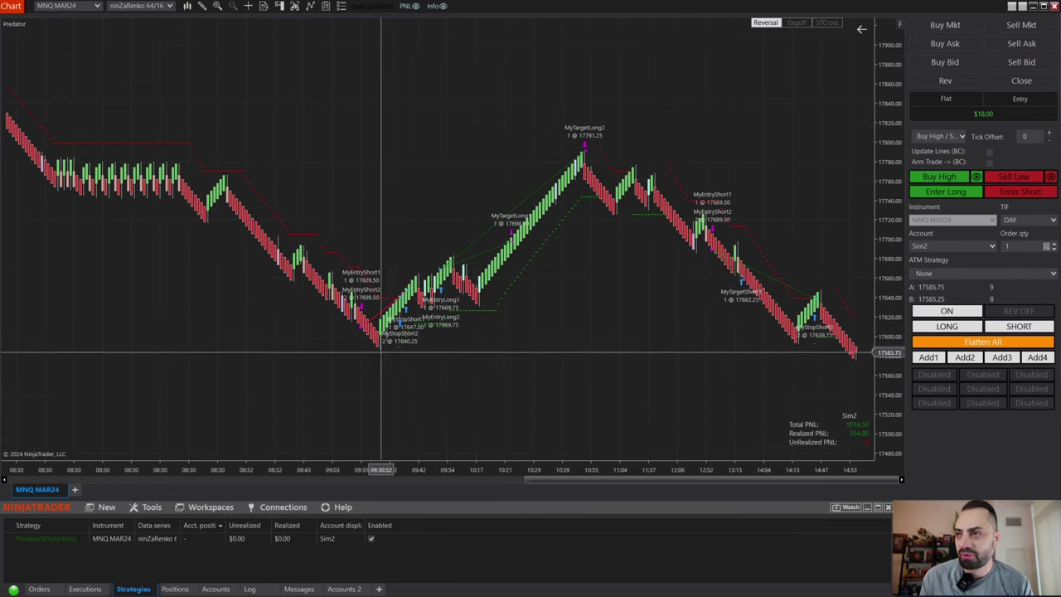
scroll(378, 344, up, 10)
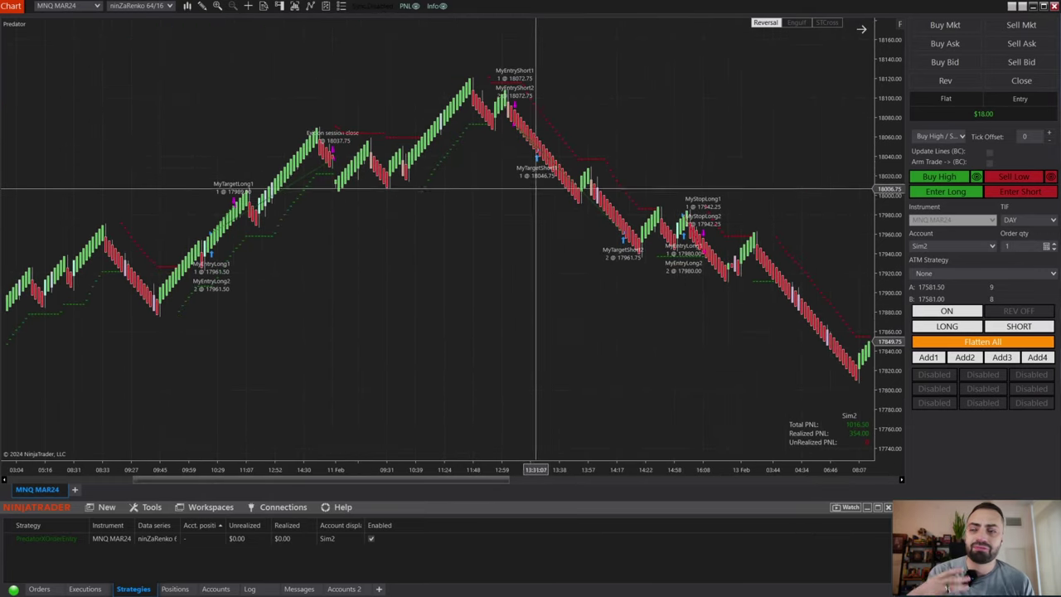
scroll(375, 286, down, 10)
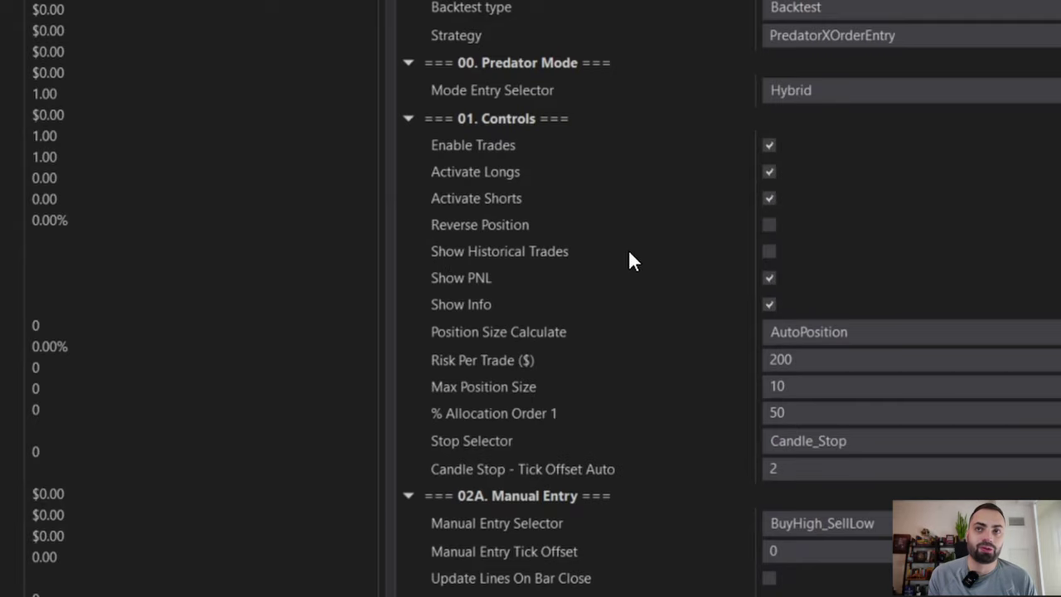
Step: Turn on Show Historical Trades in the PredatorXOrderEntry backtest settings
click(766, 252)
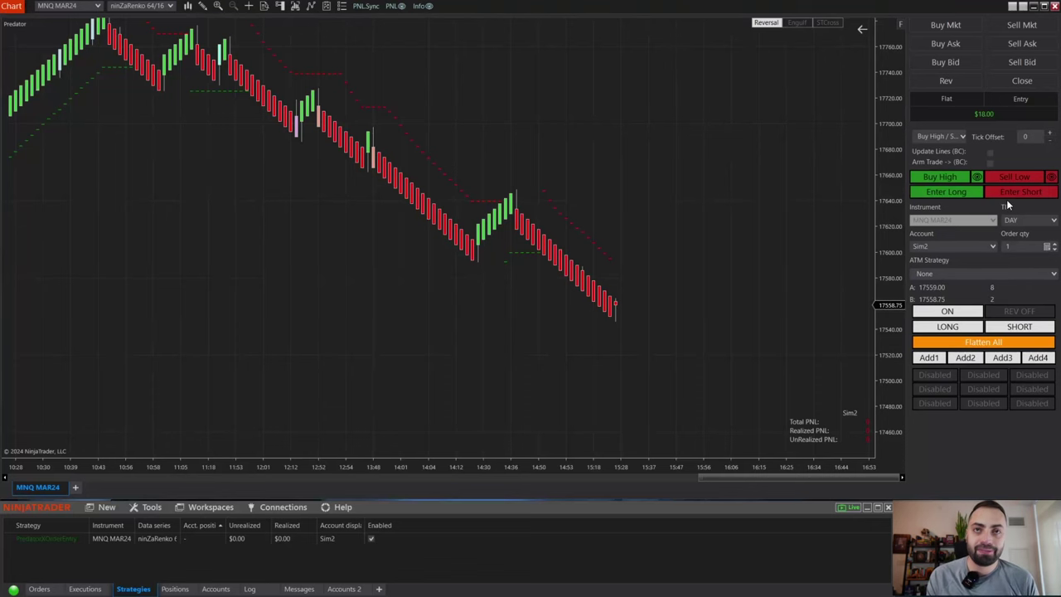
Step: Enter a short position with the Predator controls and move its buy stop to 17587.50 and its nearer buy limit target to 17536.50
click(1013, 192)
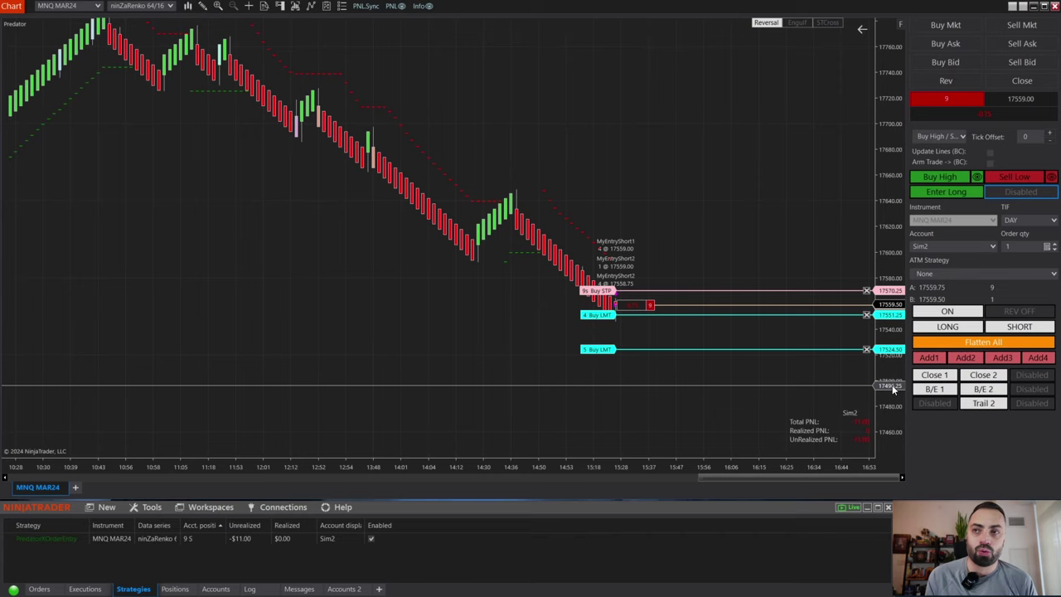
drag(894, 389, 894, 348)
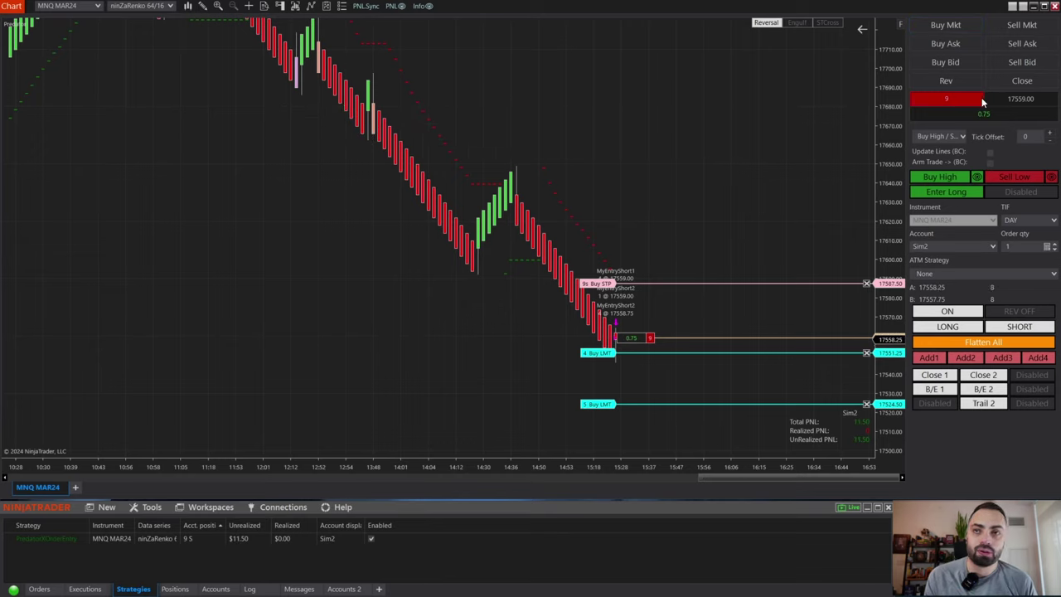
drag(603, 354, 605, 377)
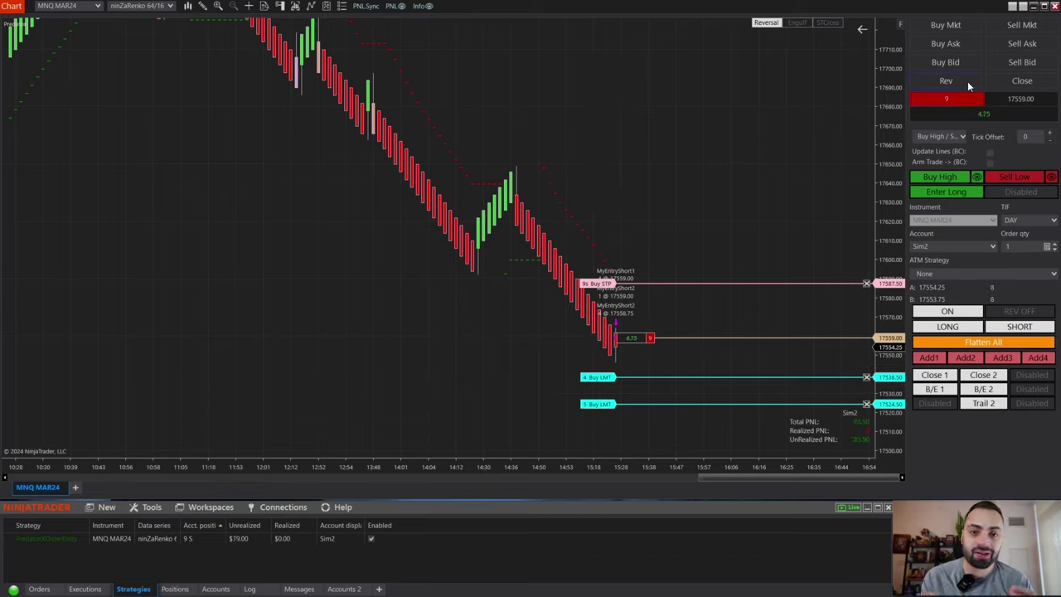
Step: Close the short position with the standard Chart Trader Close command and re-enable the PredatorXOrderEntry strategy
click(1022, 80)
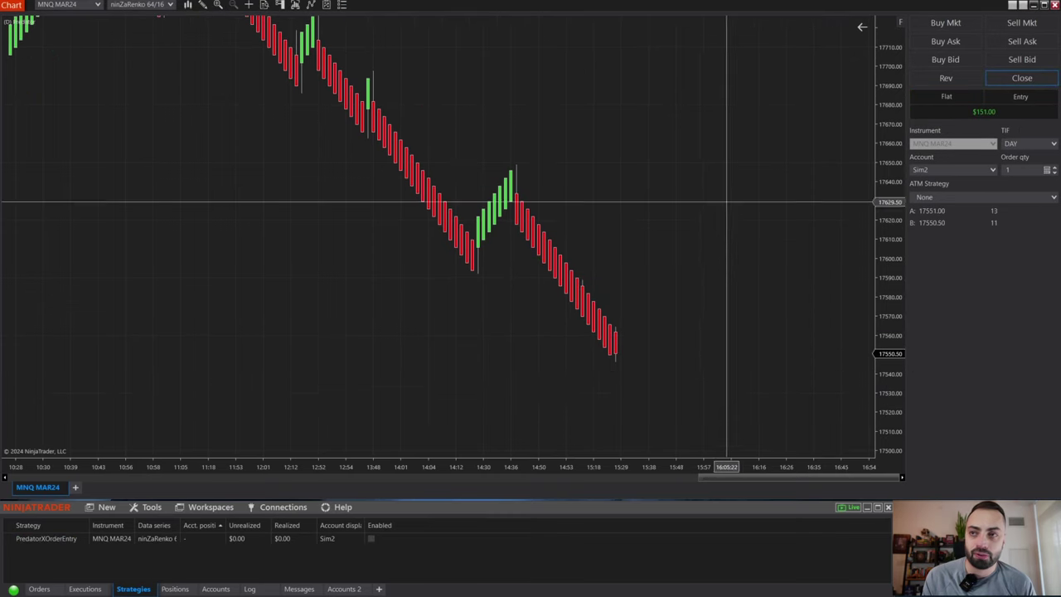
click(371, 541)
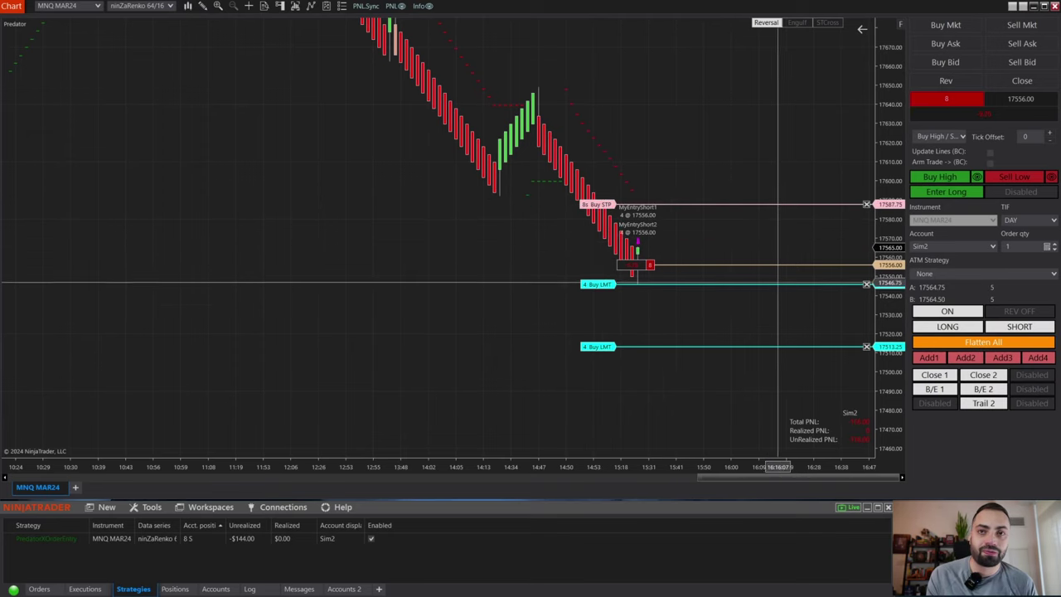
Step: Exit the 8-contract short position with the Predator Flatten All command
click(976, 344)
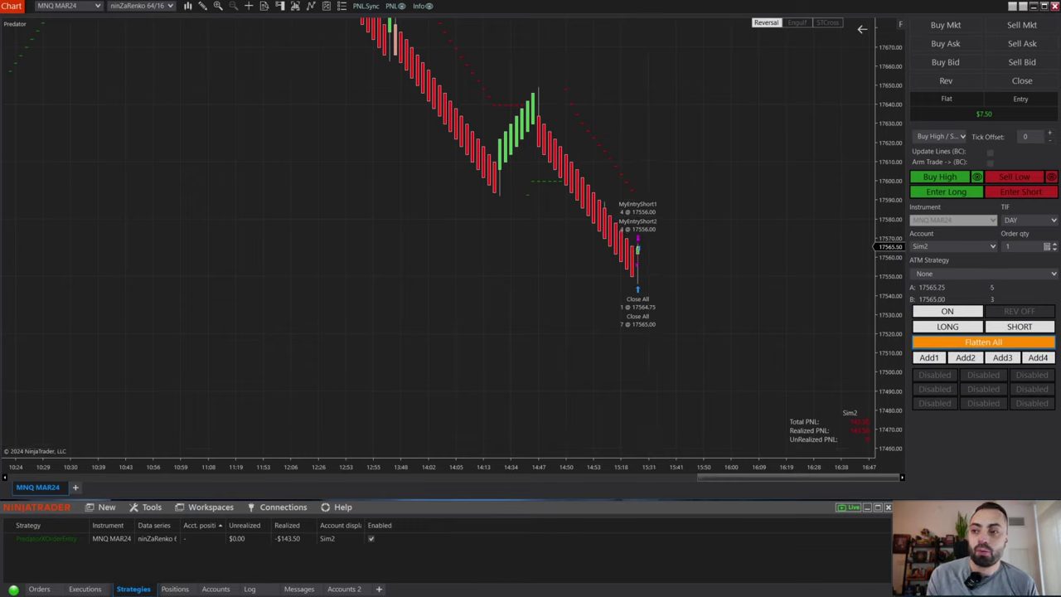
Step: Disable the PredatorXOrderEntry strategy and switch to the Playback connection, continuing past the historical data download
click(371, 538)
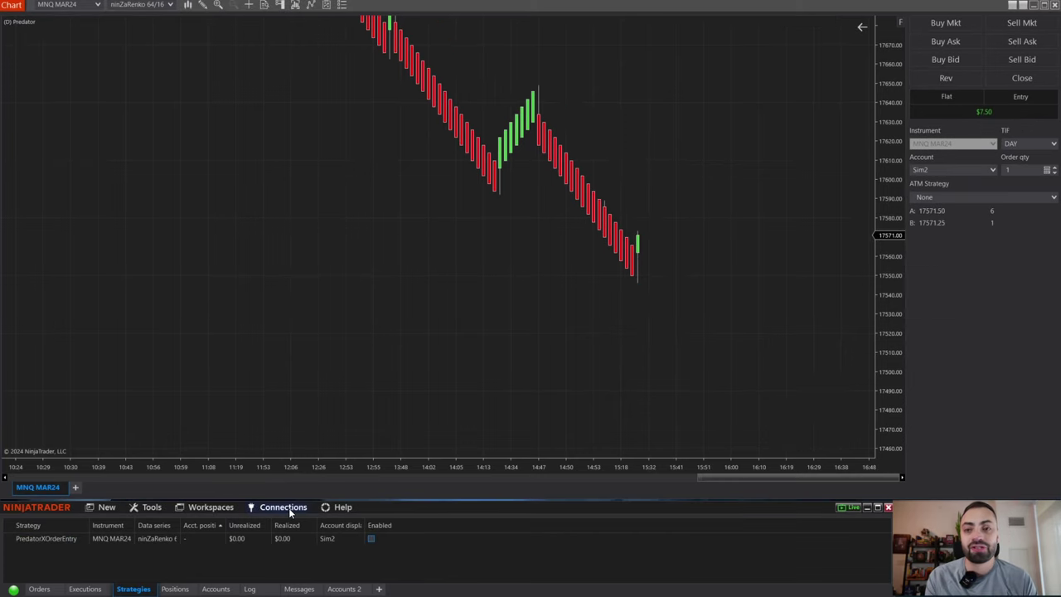
click(289, 508)
click(277, 547)
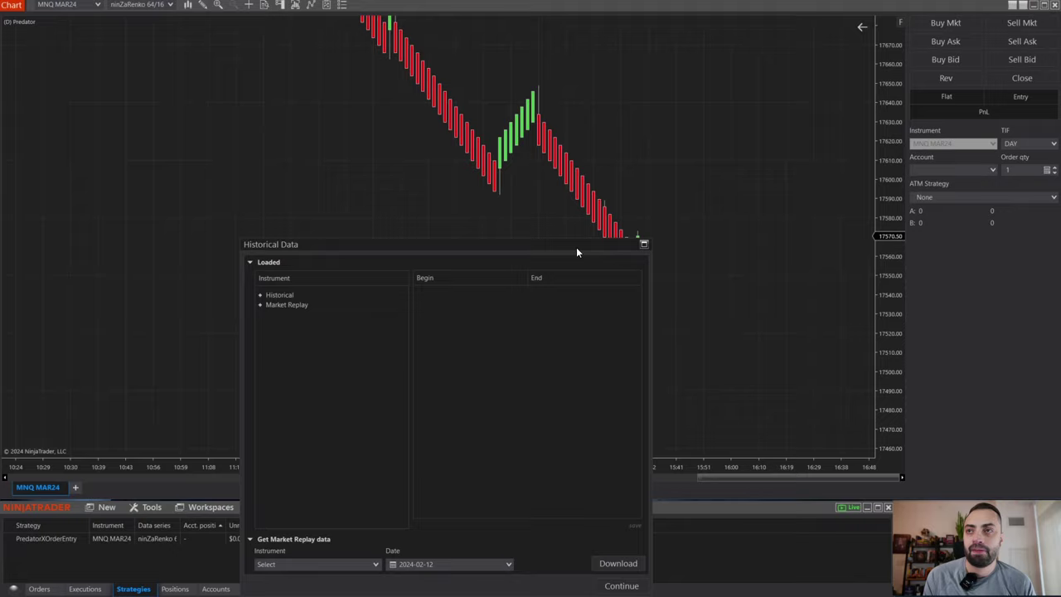
drag(577, 248, 577, 219)
click(623, 556)
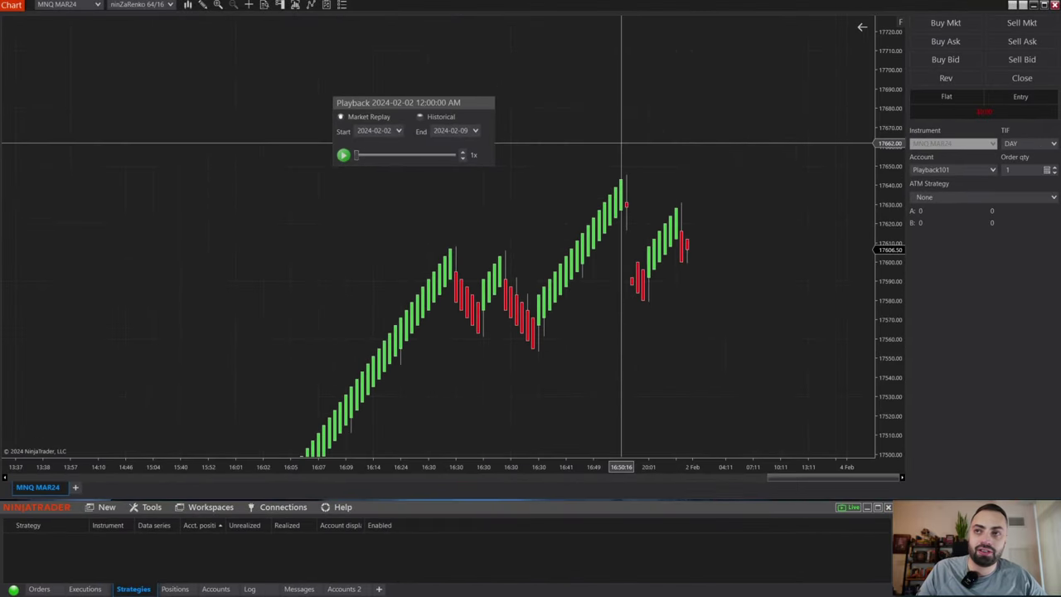
Step: Add the PredatorXOrderEntry strategy from the TradeSaberPredator folder to the MNQ MAR24 chart on Playback101 and enable it
key(ctrl+s)
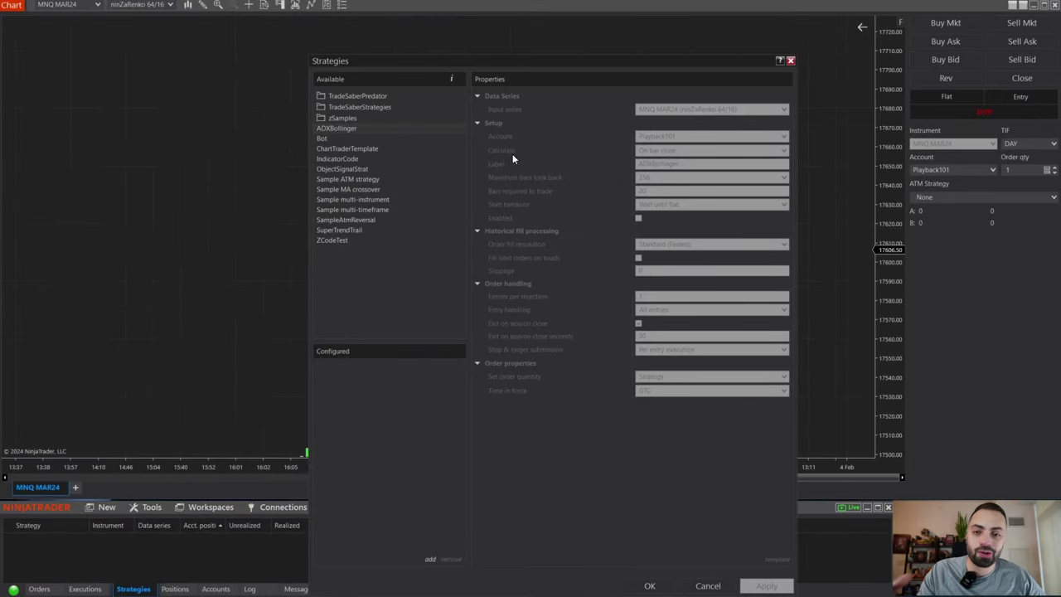
click(364, 98)
double_click(362, 106)
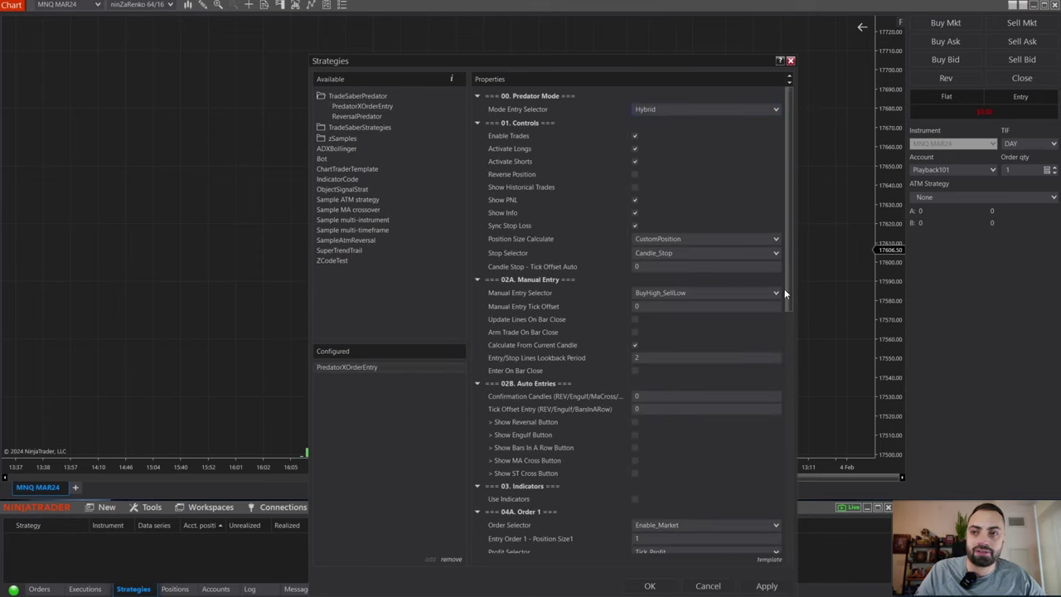
click(650, 586)
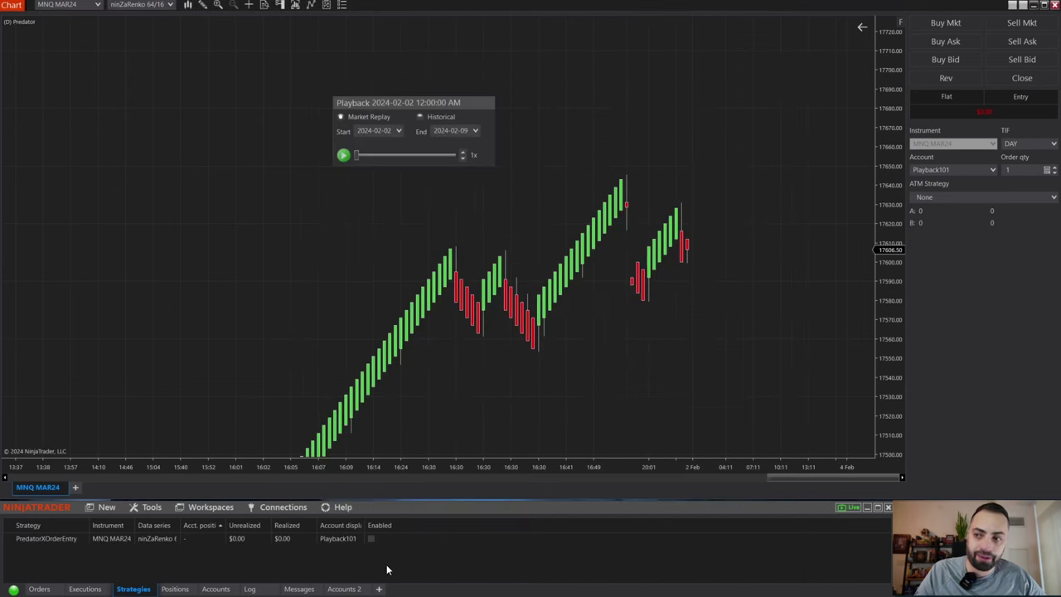
click(371, 538)
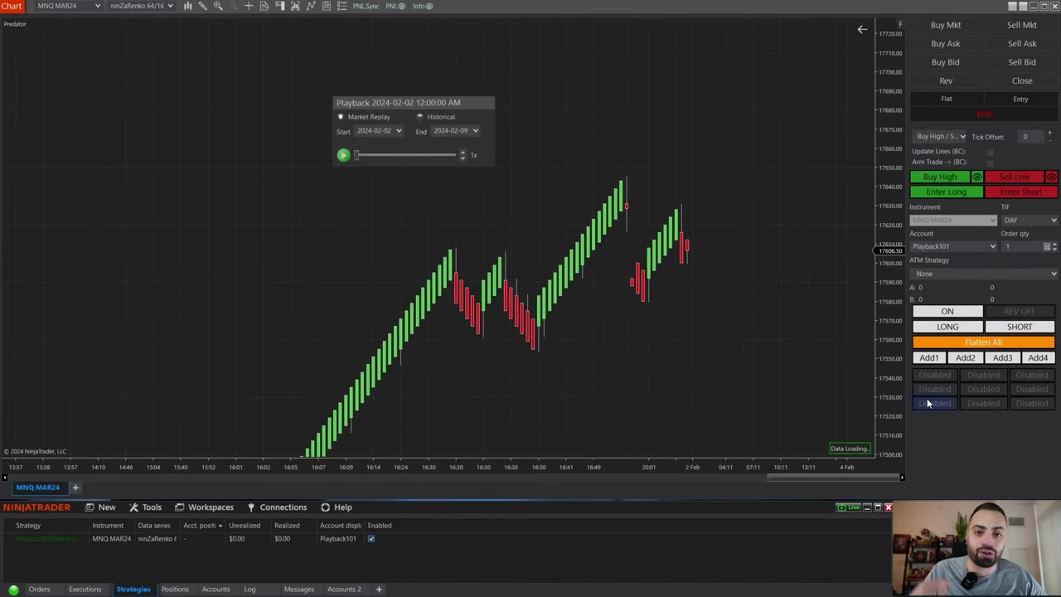